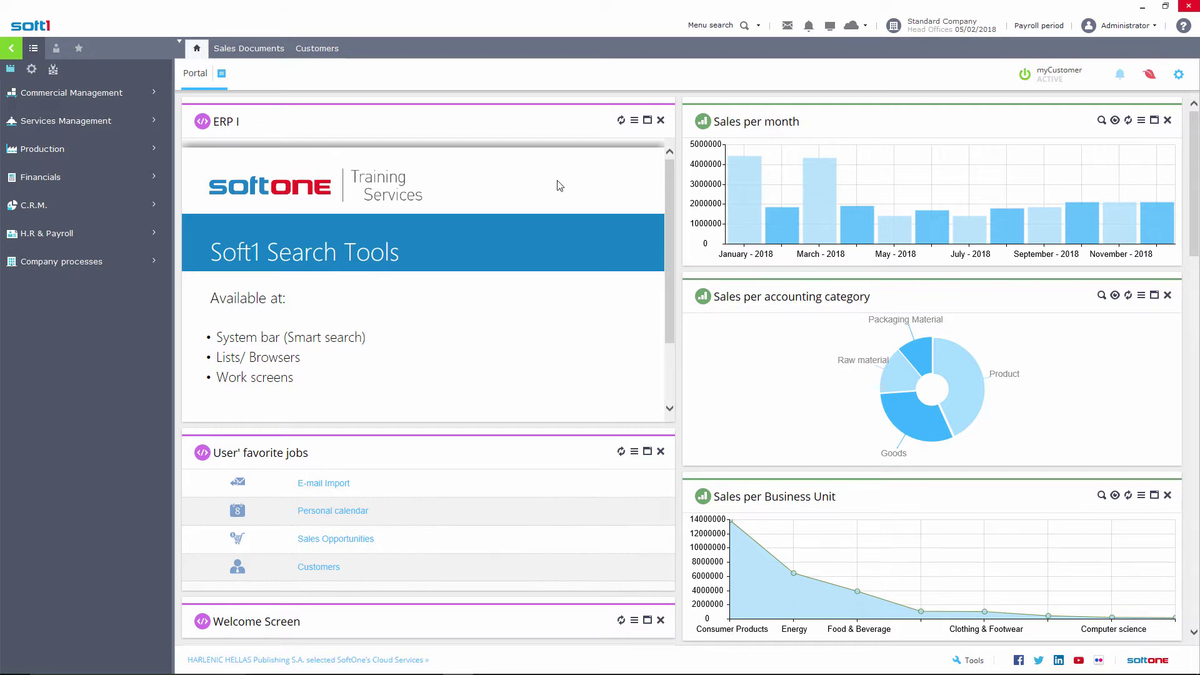
Open the Sales Documents search form and preview the end-date calendar
click(759, 26)
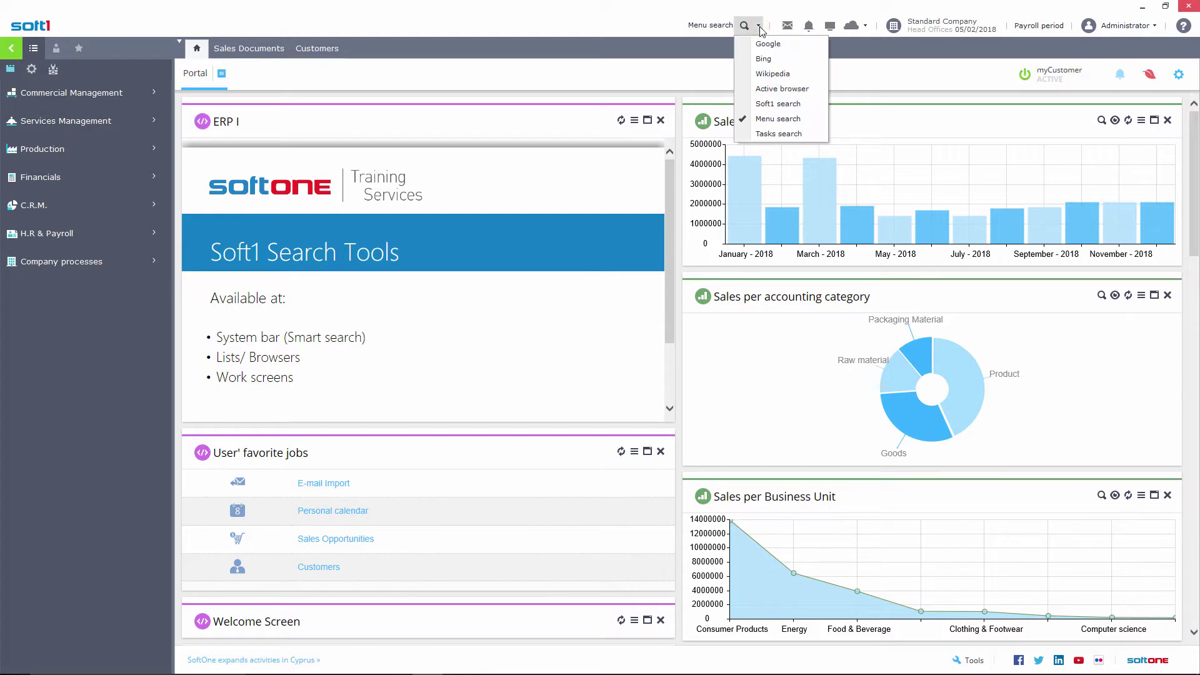
click(760, 28)
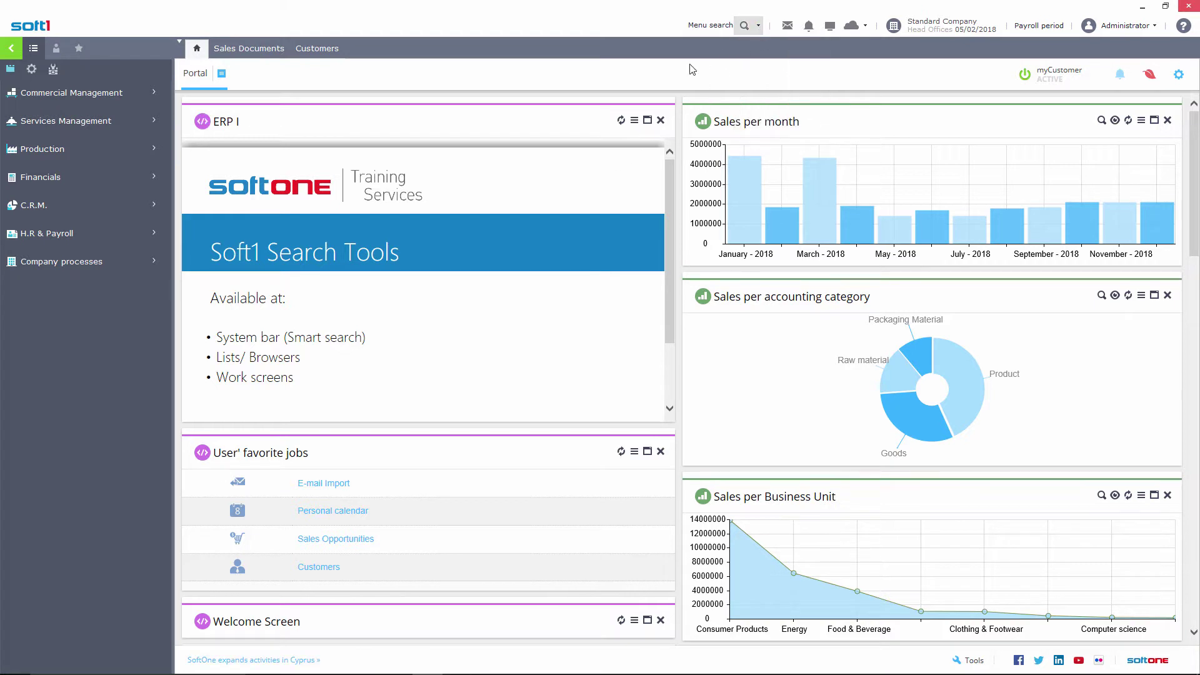
click(265, 50)
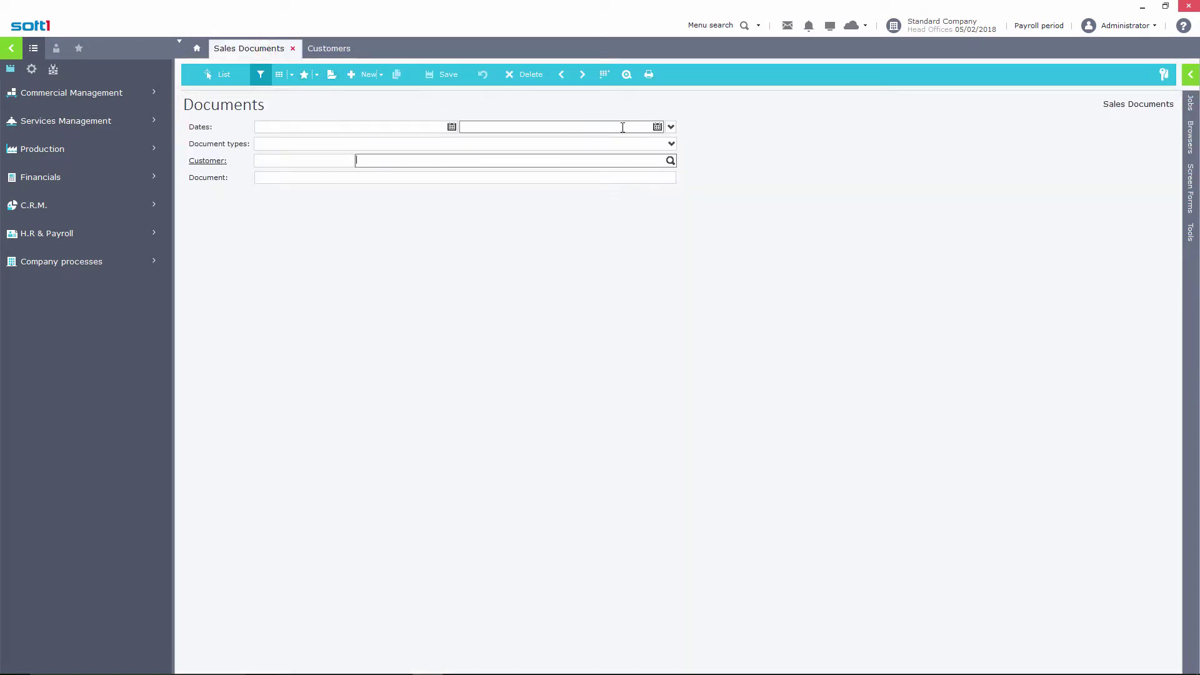
click(657, 127)
click(657, 126)
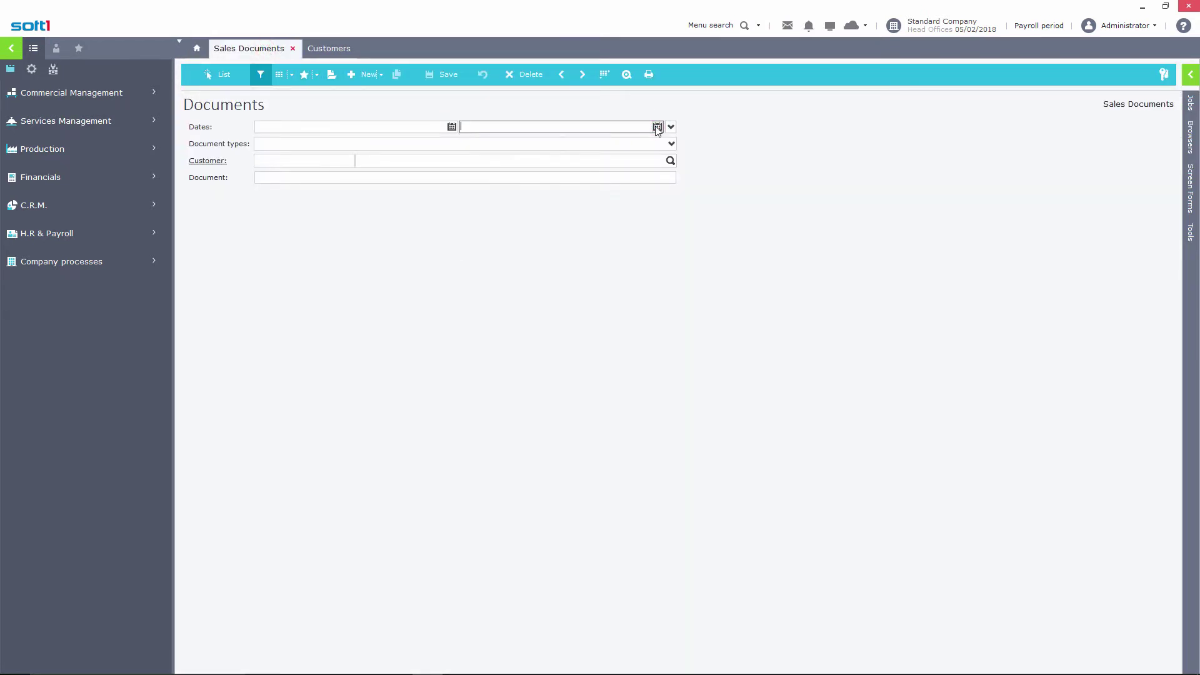
Preview the date periods, document types and customer lookup, then start a new ORDW Order
click(670, 127)
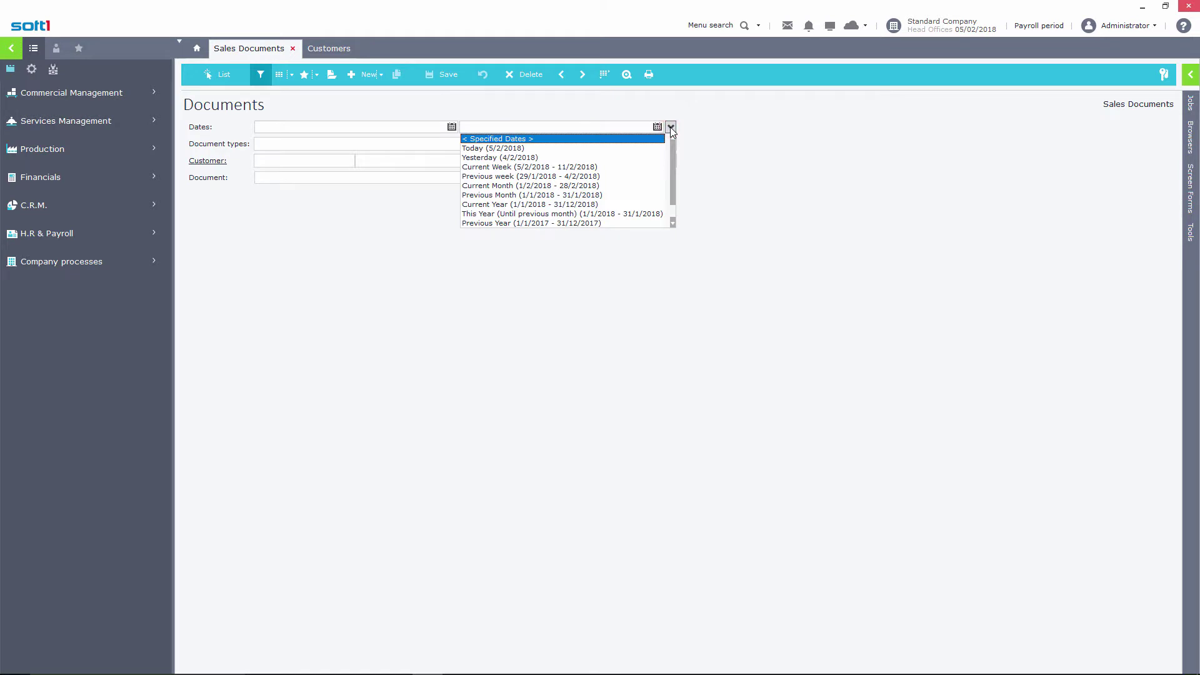
click(671, 128)
click(671, 144)
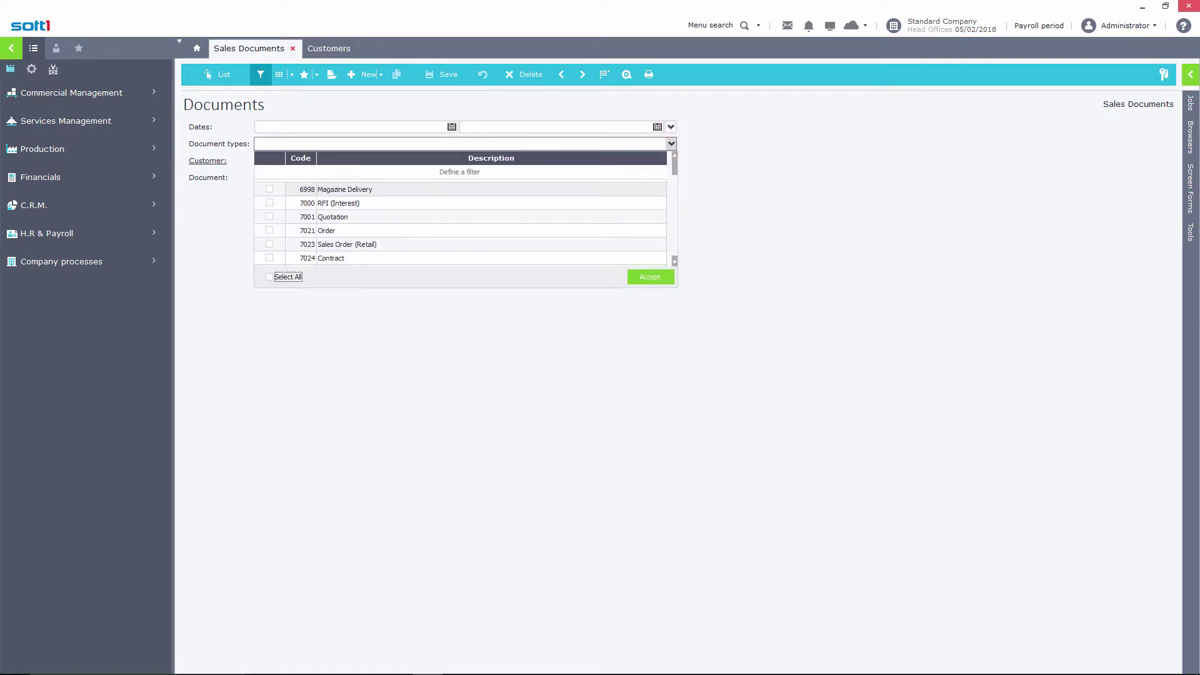
click(671, 144)
click(670, 162)
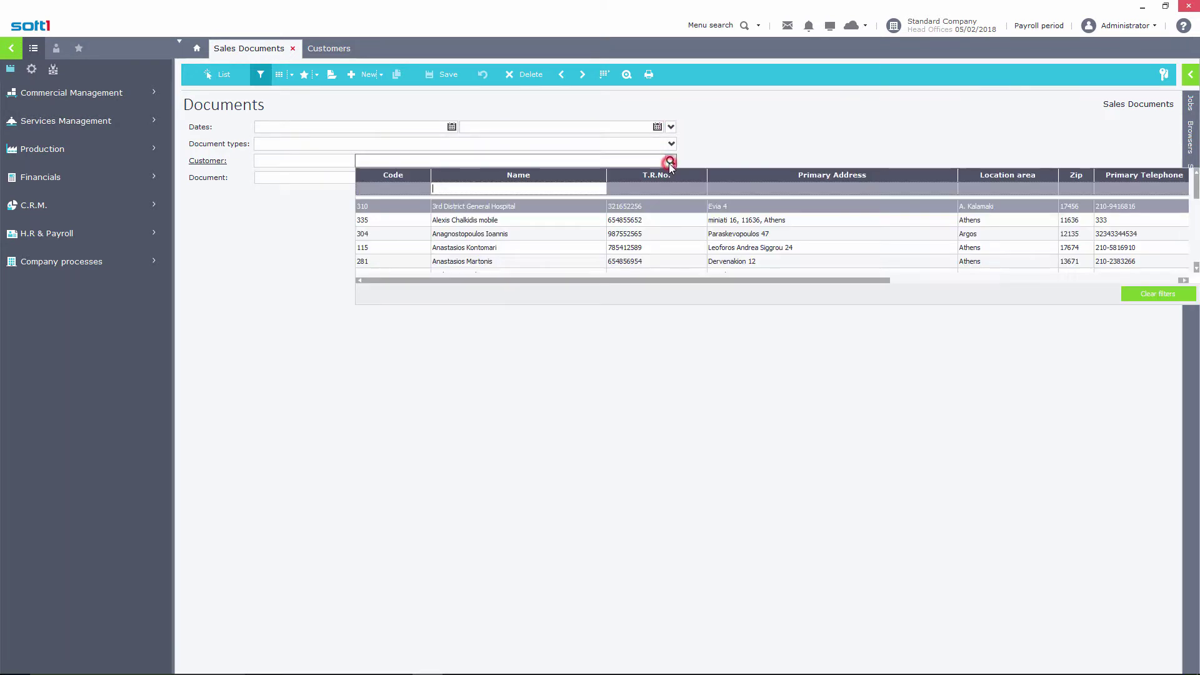
click(670, 162)
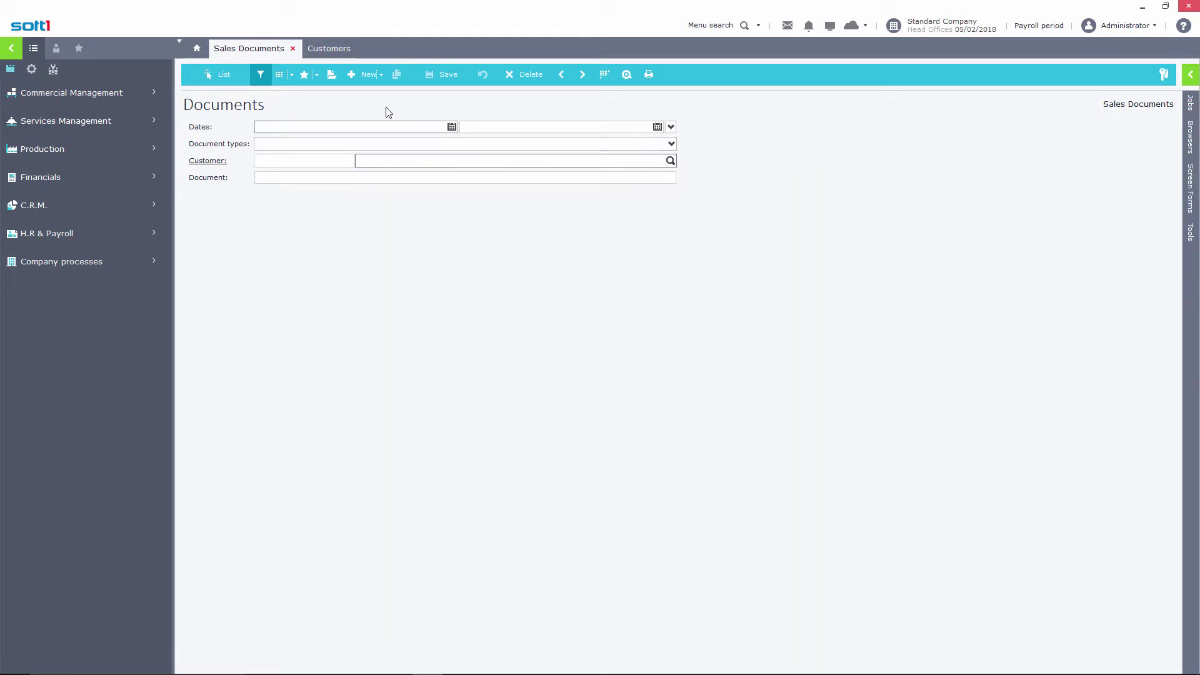
click(366, 74)
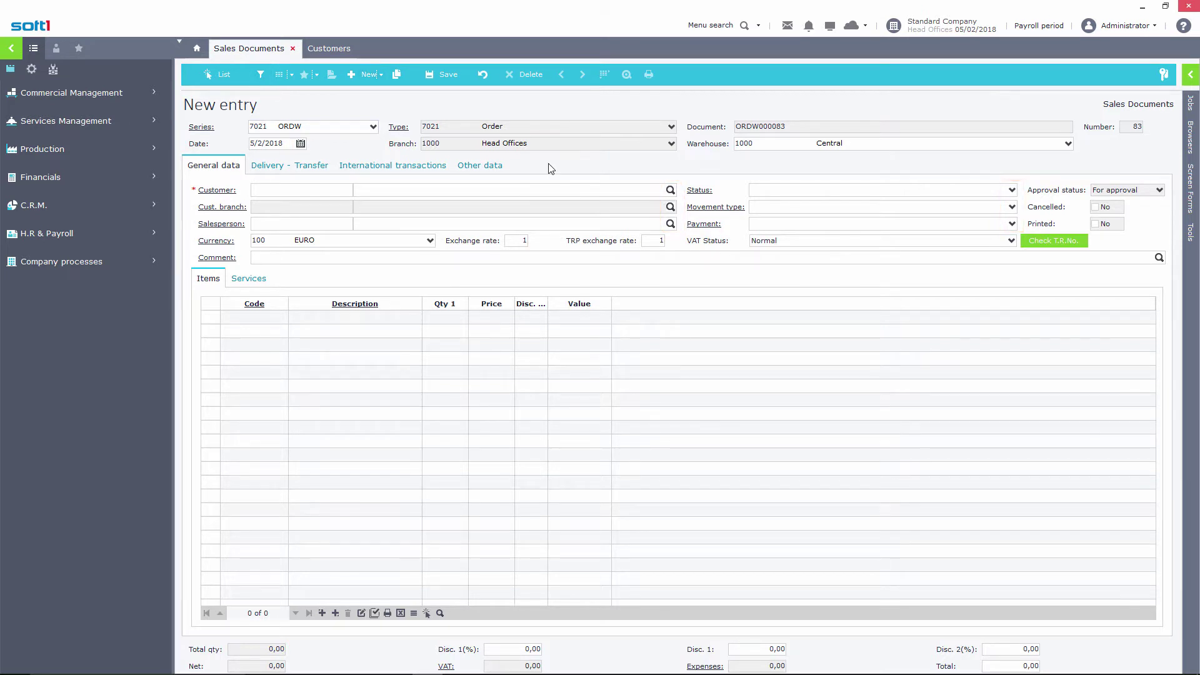
Try Menu search with 'cus', then return to the Sales Documents list
click(758, 26)
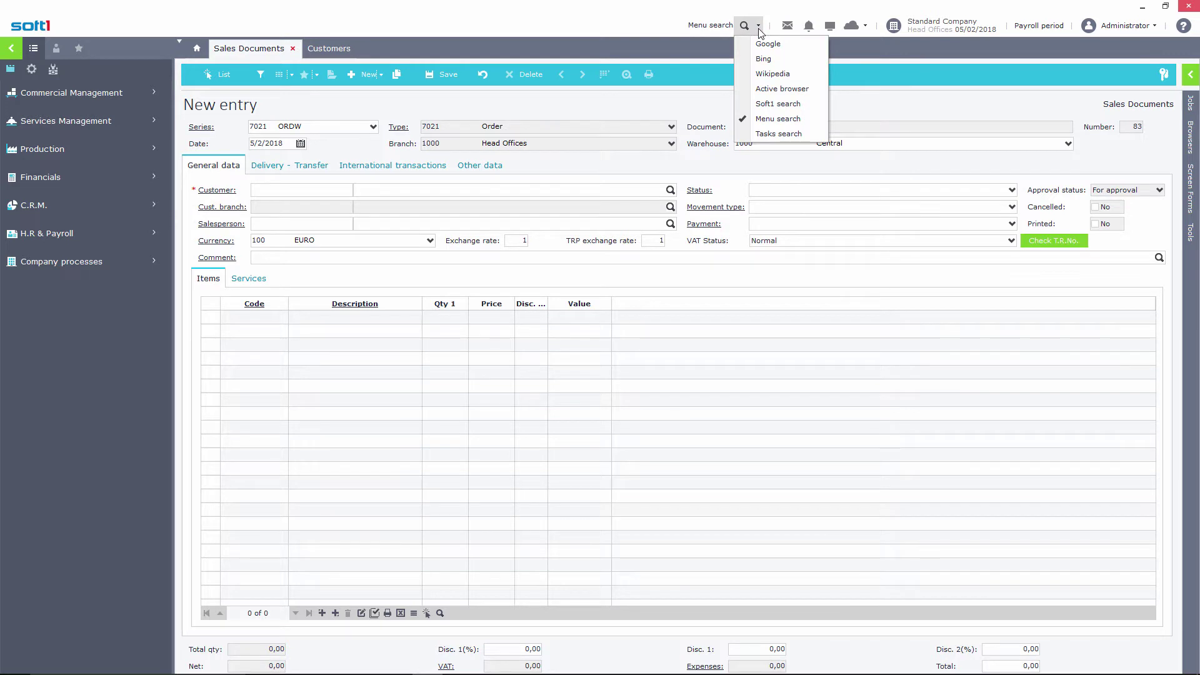
click(770, 117)
text(cus)
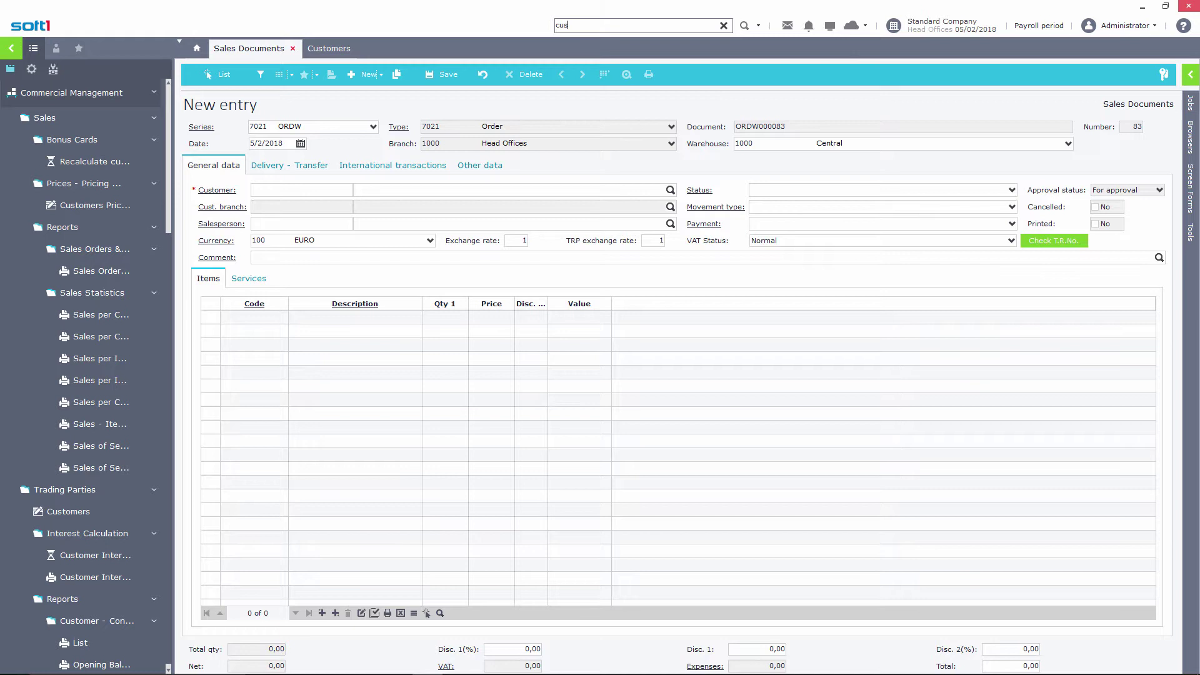
key(BackSpace)
key(BackSpace)
key(BackSpace)
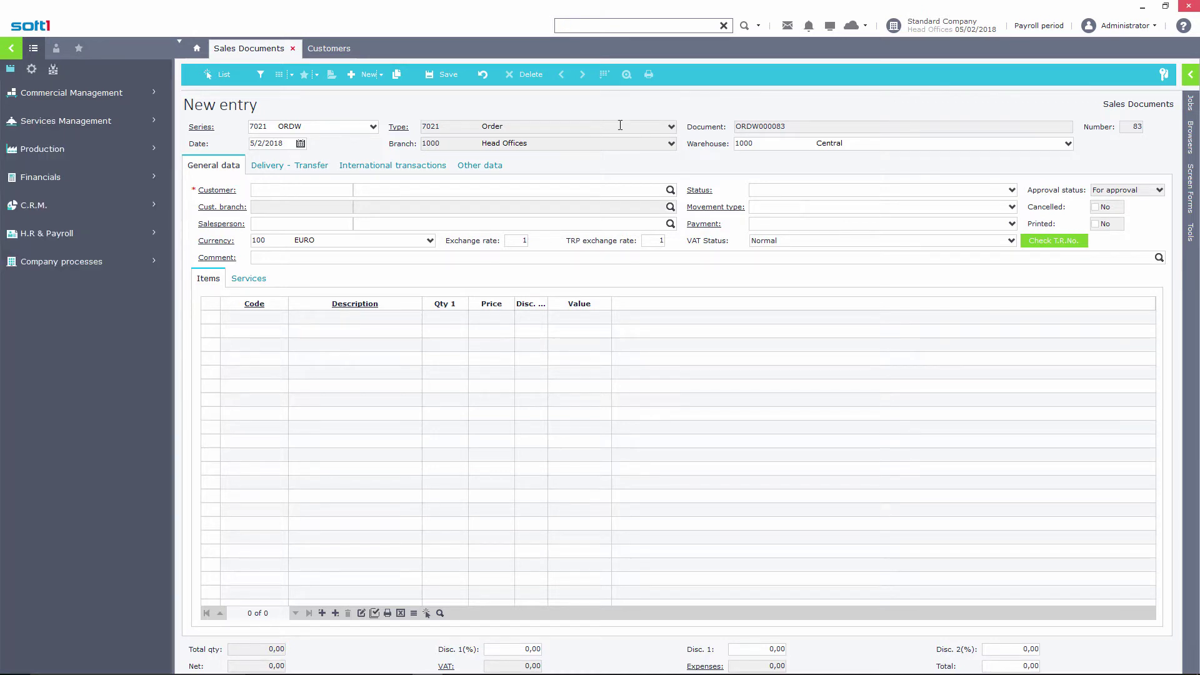
click(222, 75)
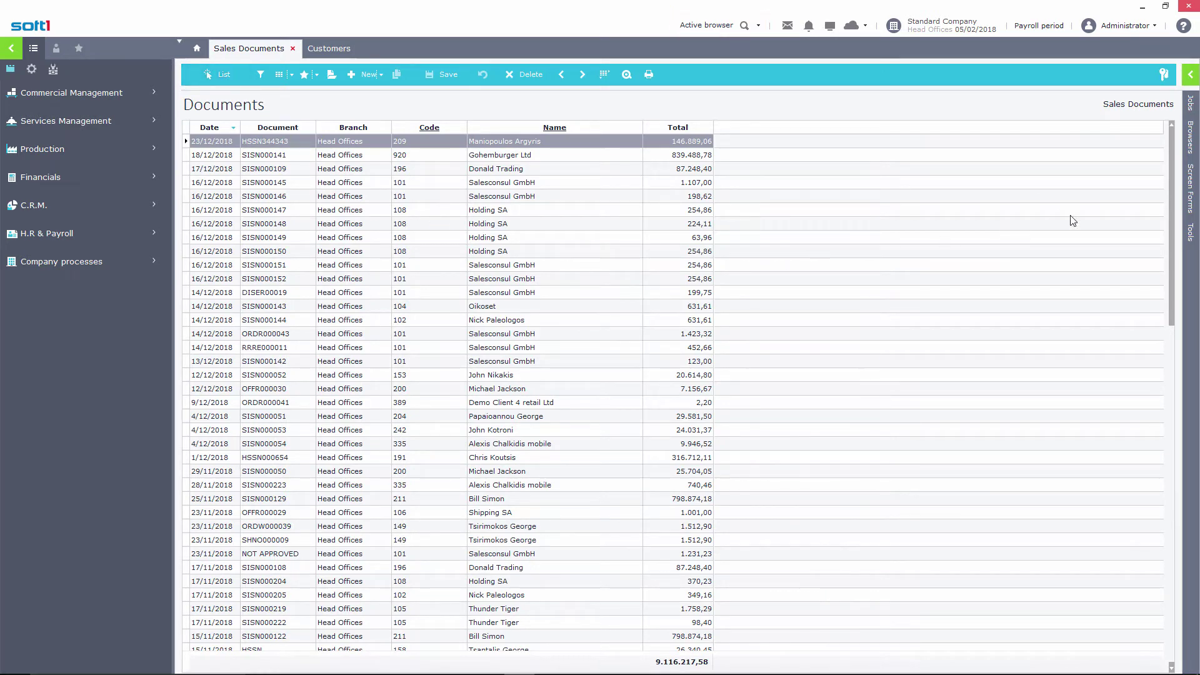
Search the Documents browsers for 'doc', then switch the top search back to Active browser
click(1193, 140)
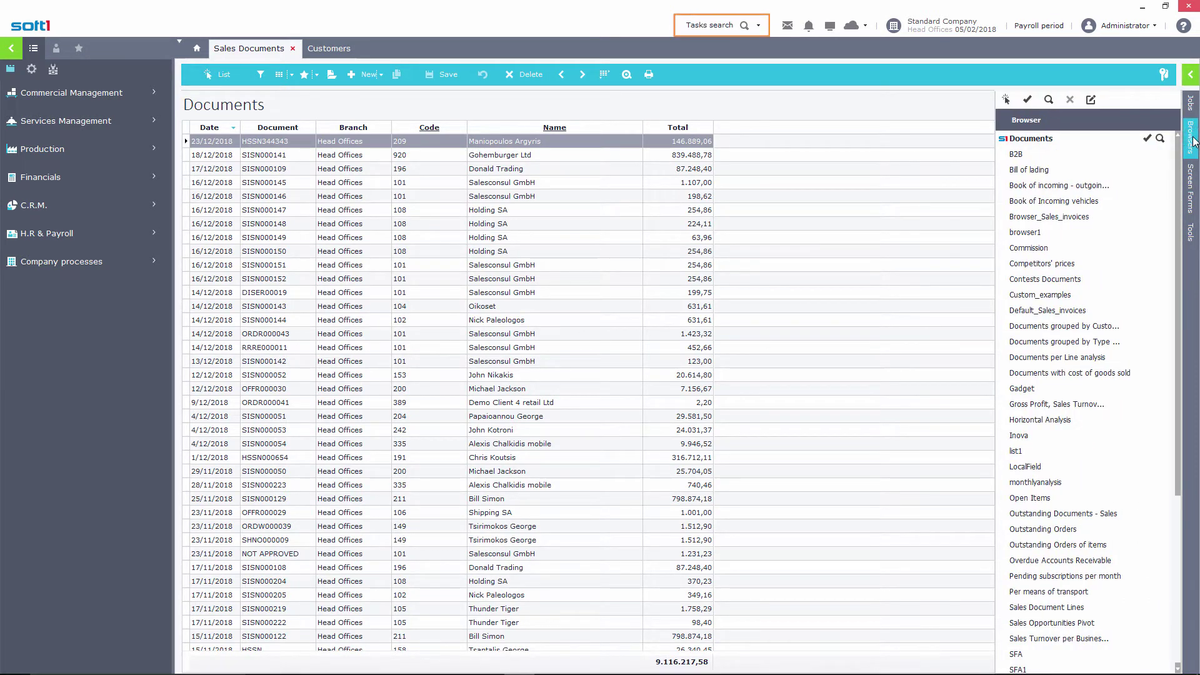
click(700, 26)
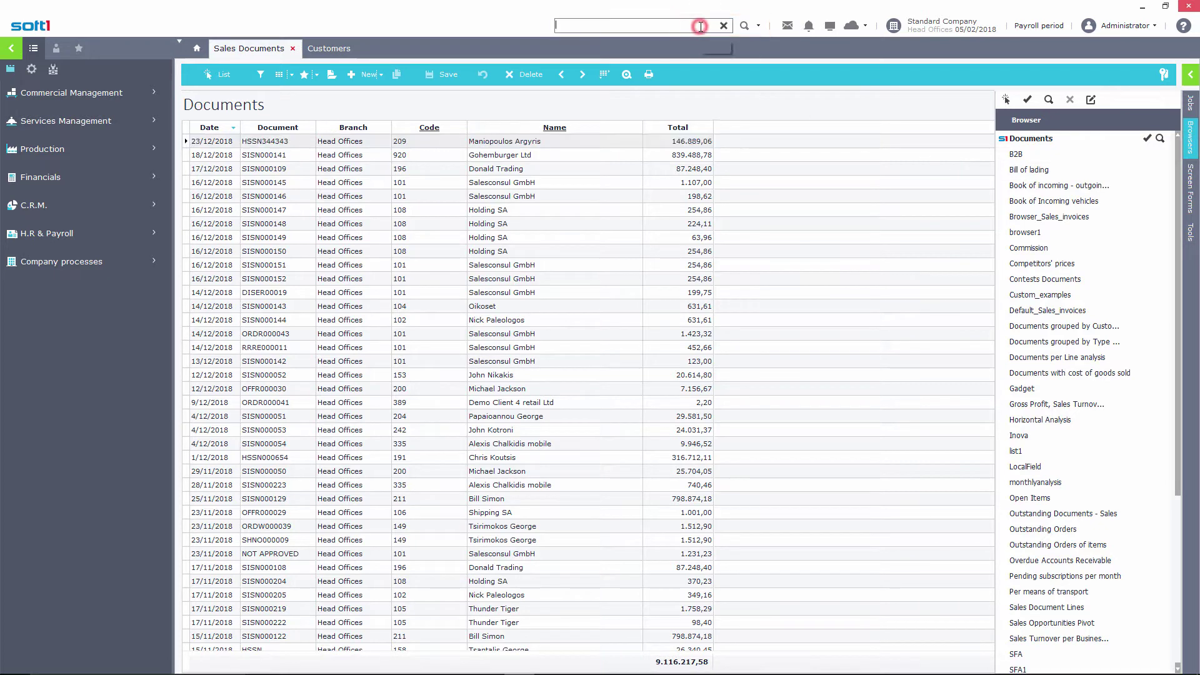
text(doc)
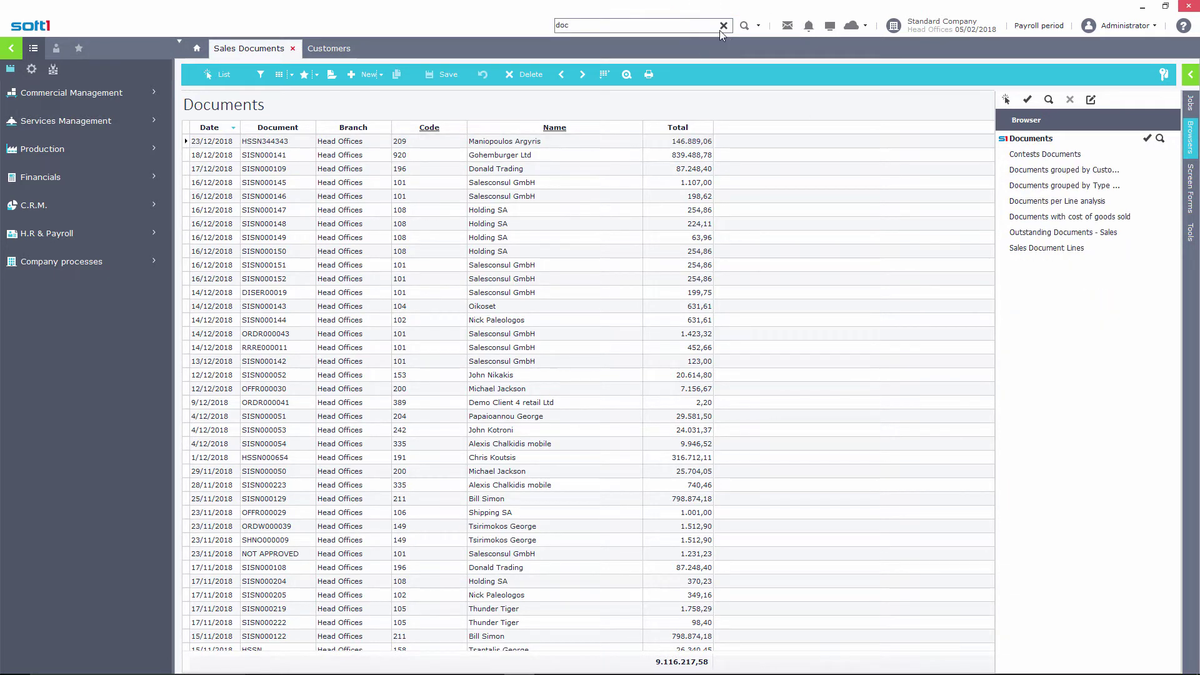
click(724, 26)
click(724, 24)
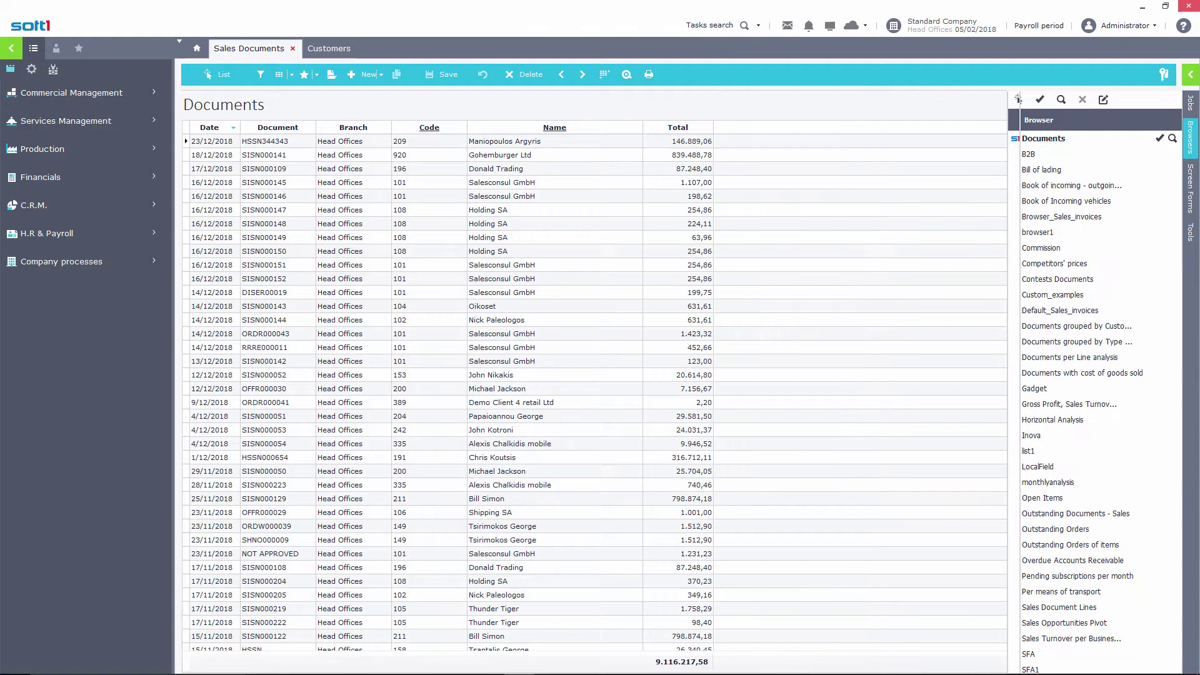
click(758, 27)
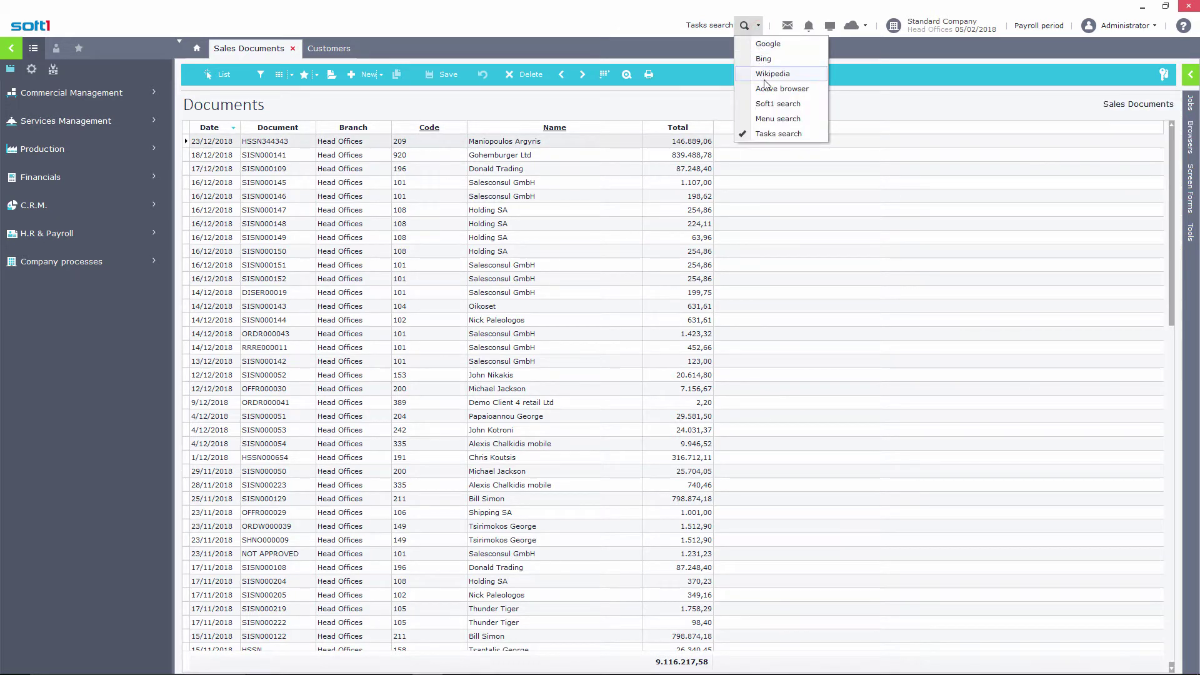
click(783, 89)
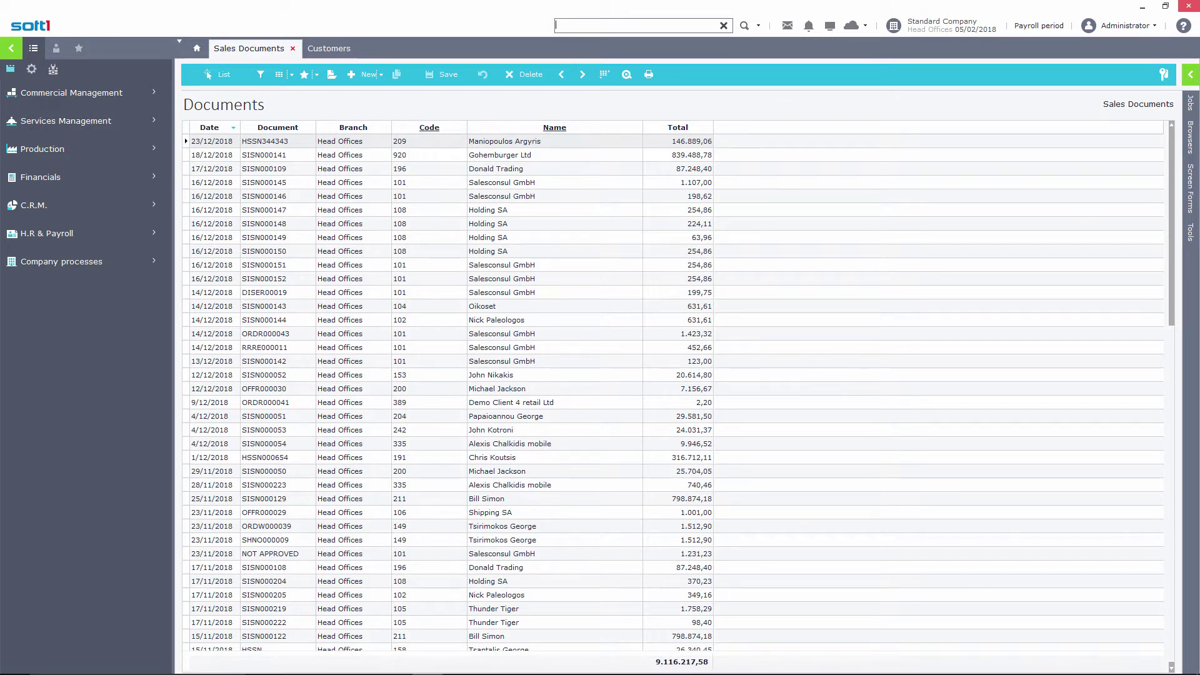
text(ft)
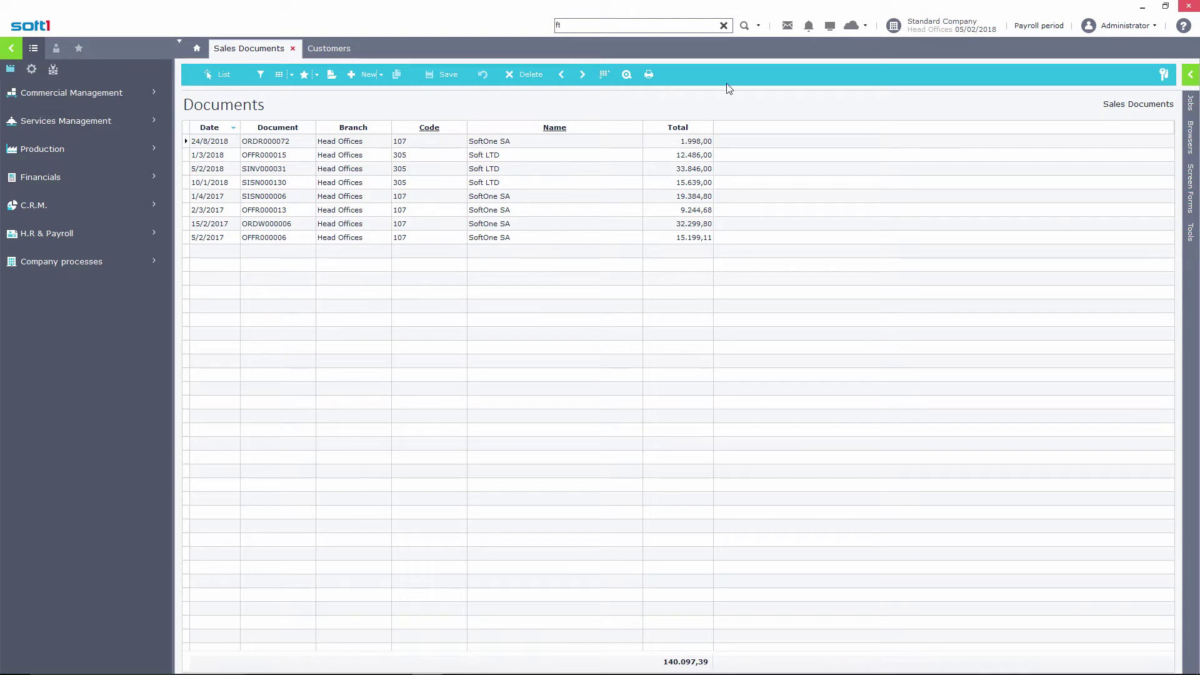
click(723, 26)
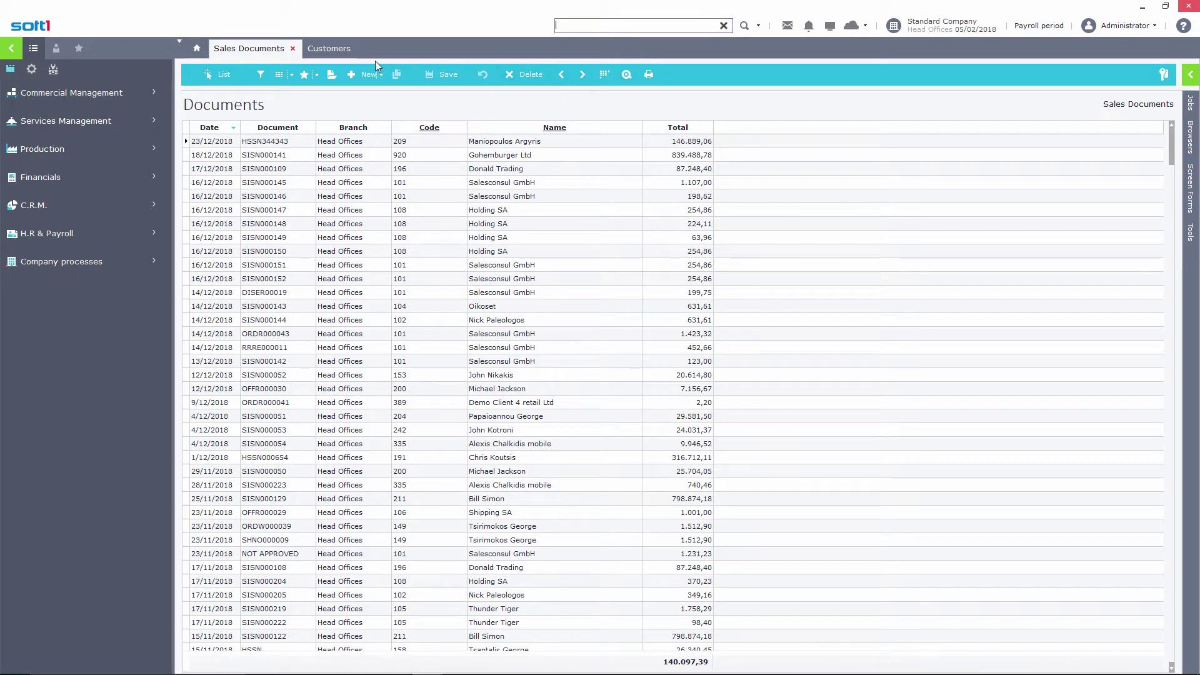
Open the Customer balance form, list its matching customers, and return to the criteria
click(329, 49)
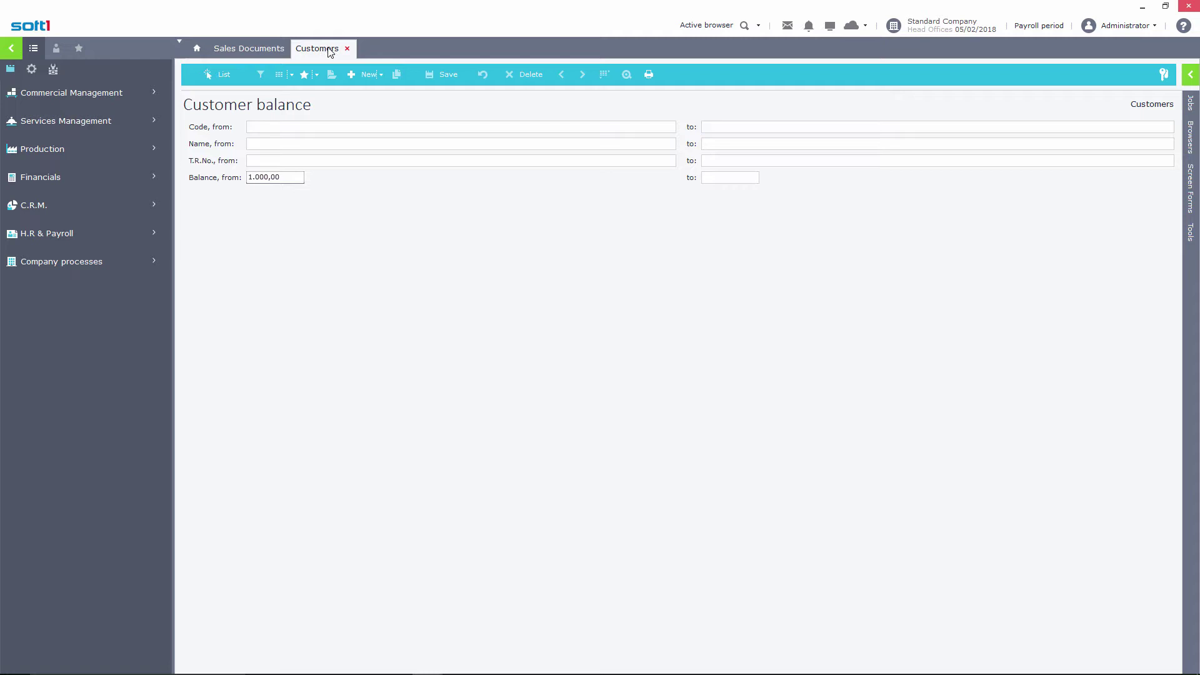
click(220, 74)
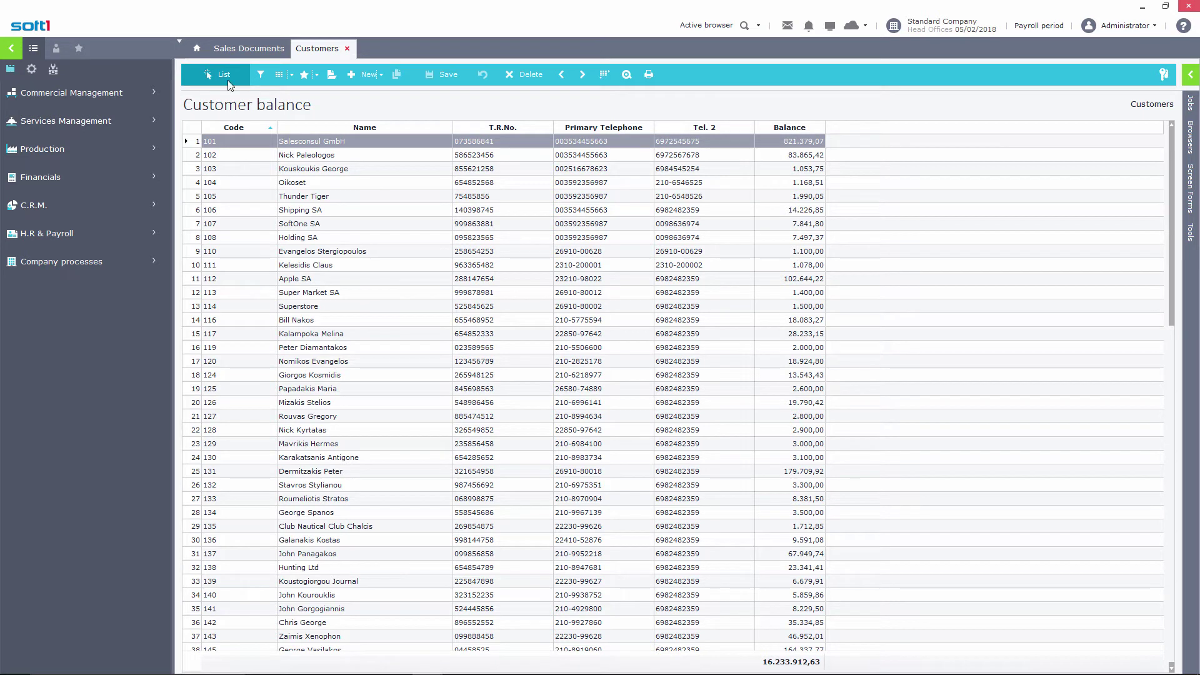
click(261, 81)
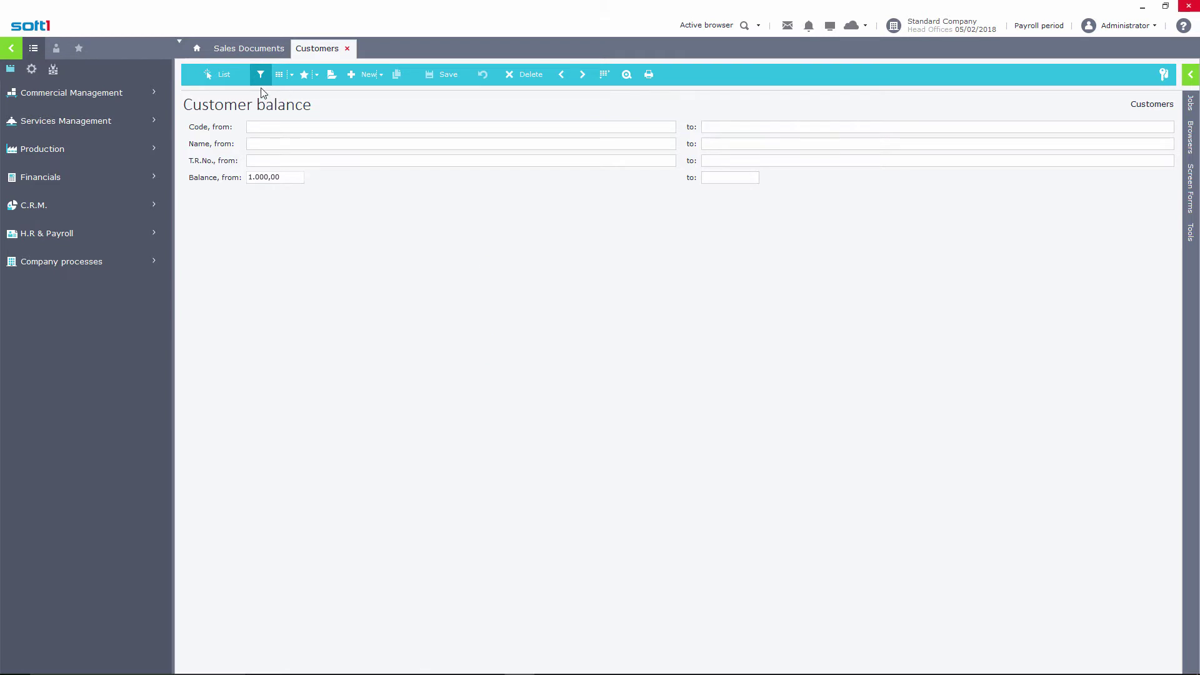
List customers by name pattern *SA, then by *SA*, returning to the criteria
click(291, 143)
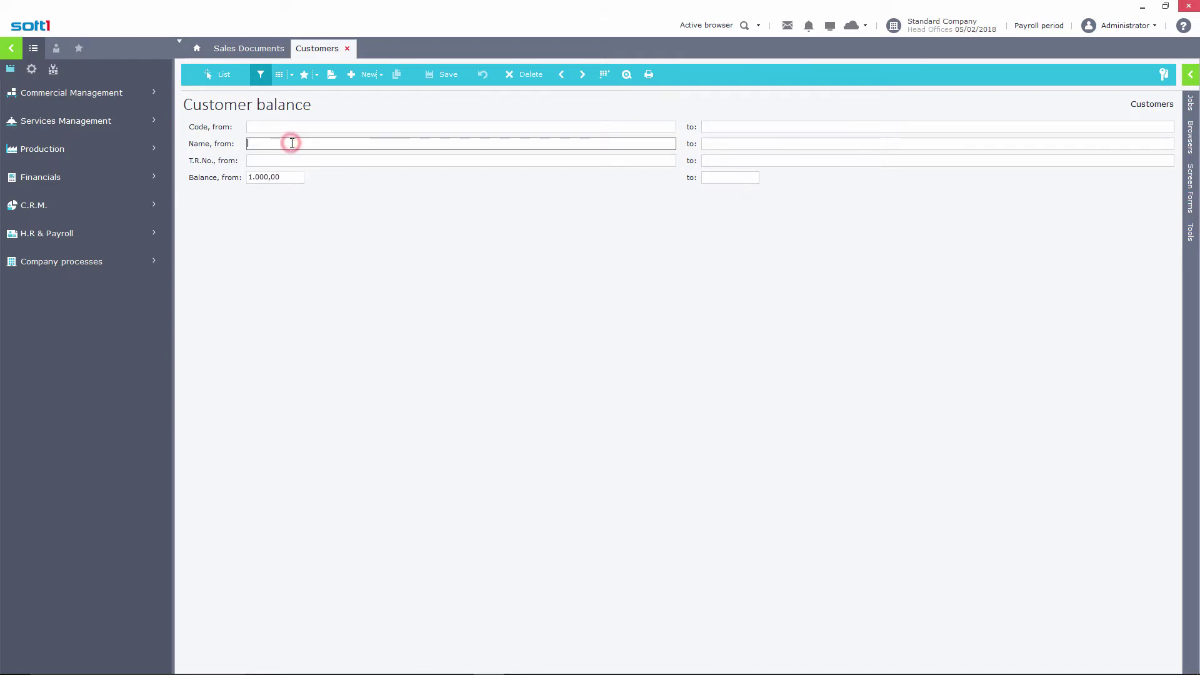
text(*SA)
click(220, 76)
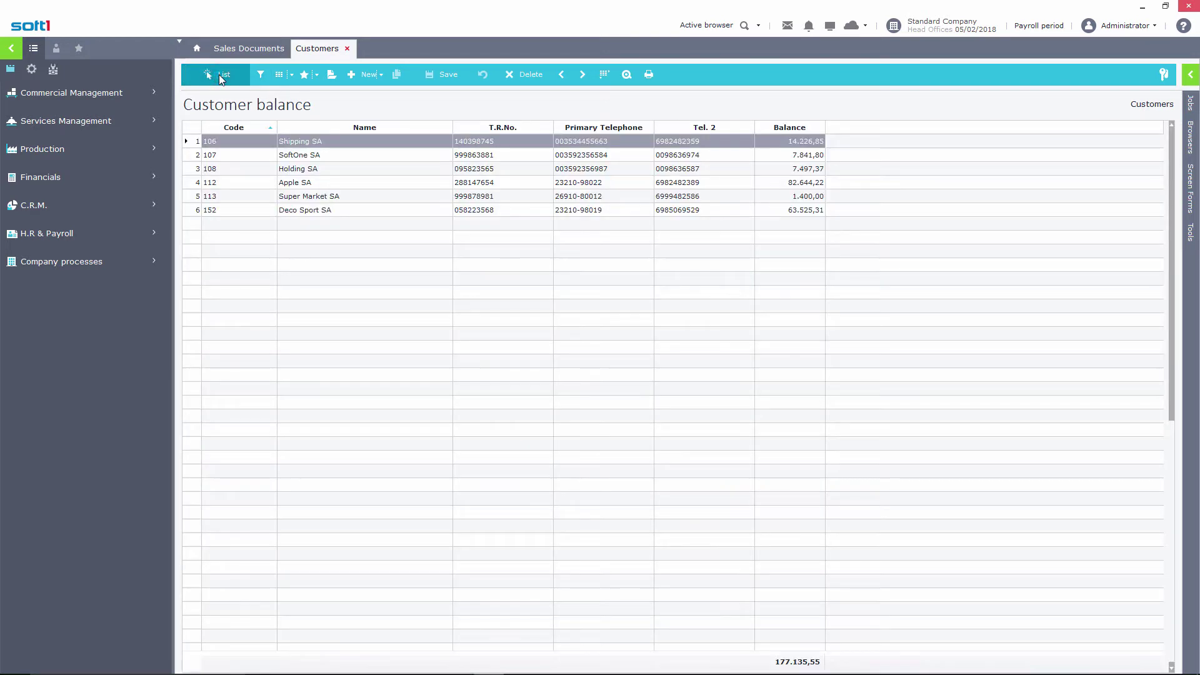
click(261, 76)
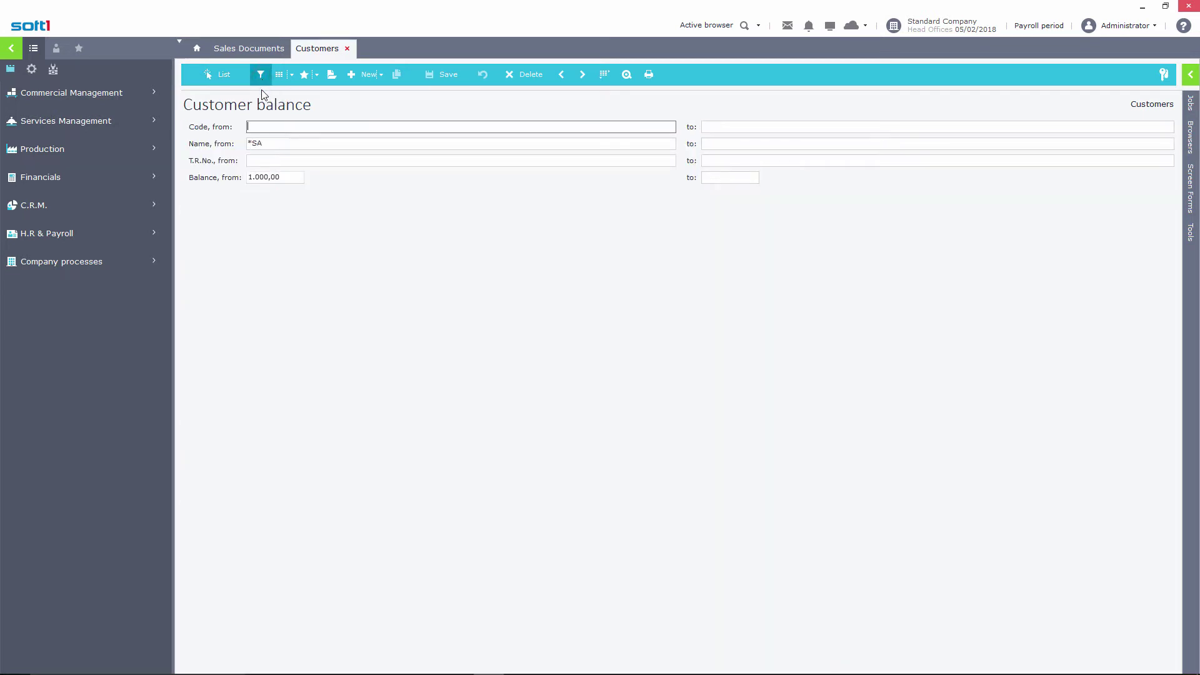
click(292, 144)
text(*)
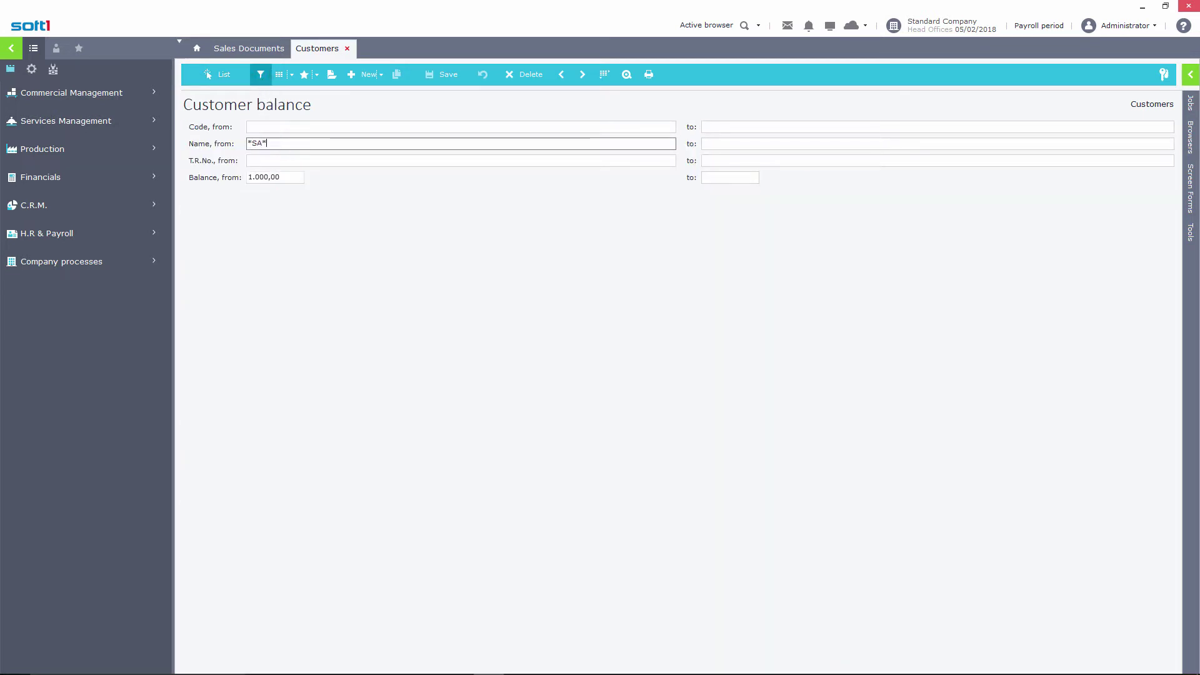
click(223, 75)
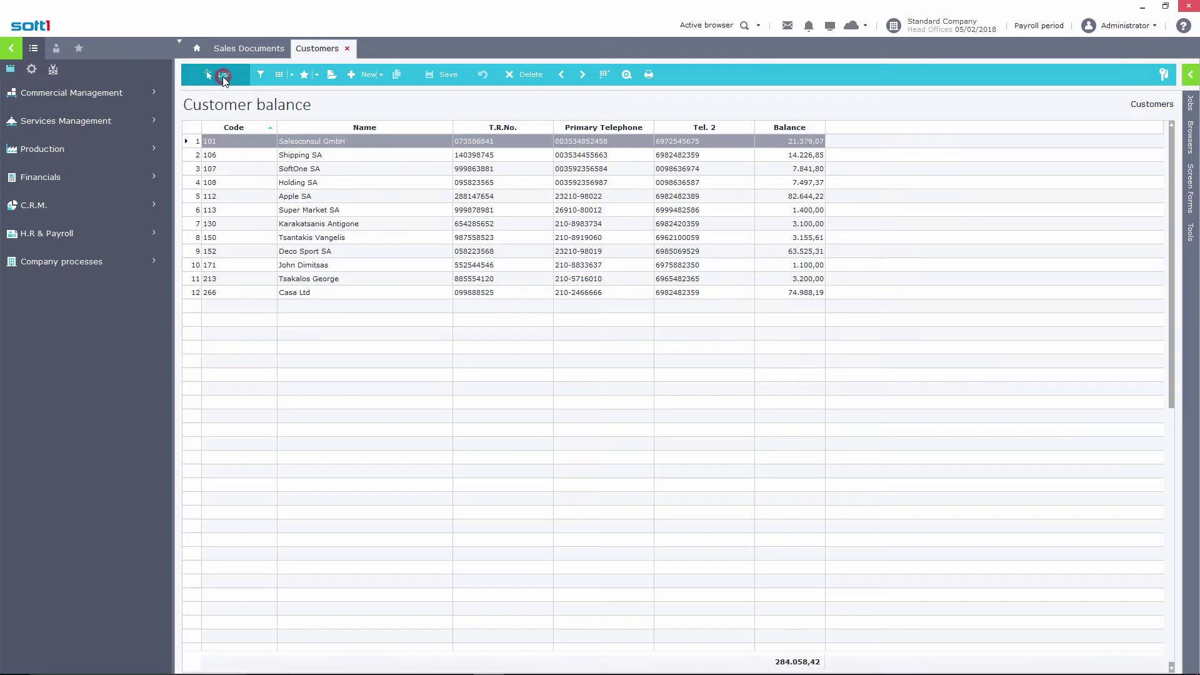
click(262, 77)
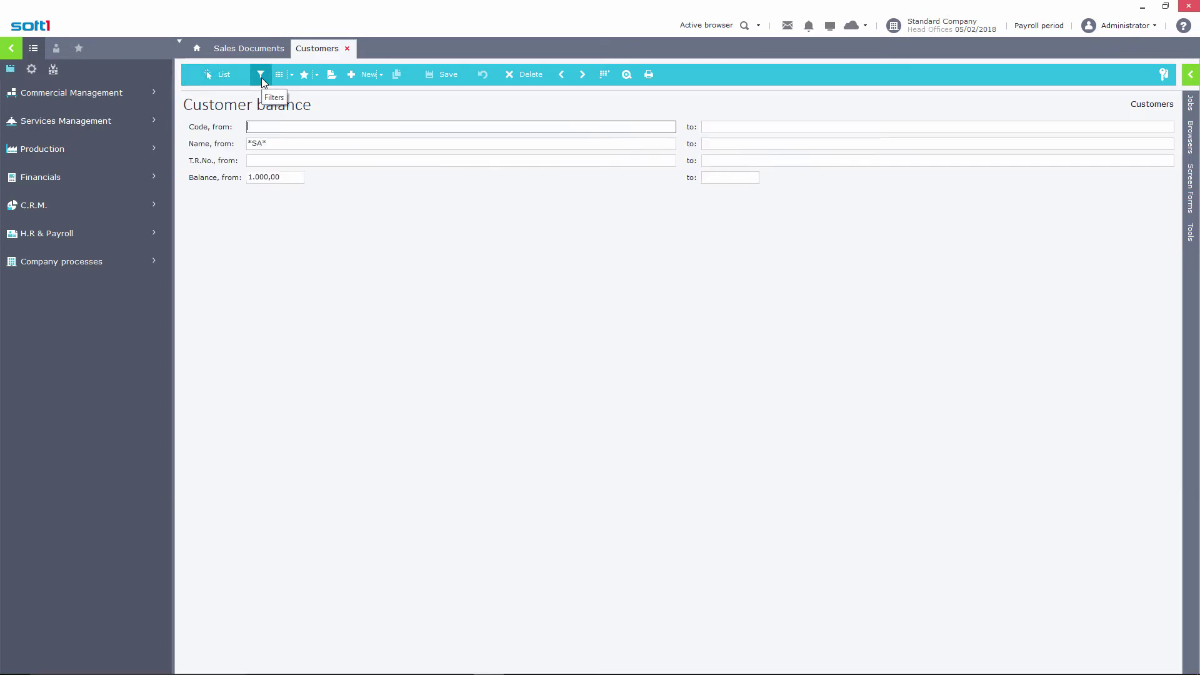
Replace the name criterion with =SA= and list the 12 matching customers
double_click(269, 143)
key(BackSpace)
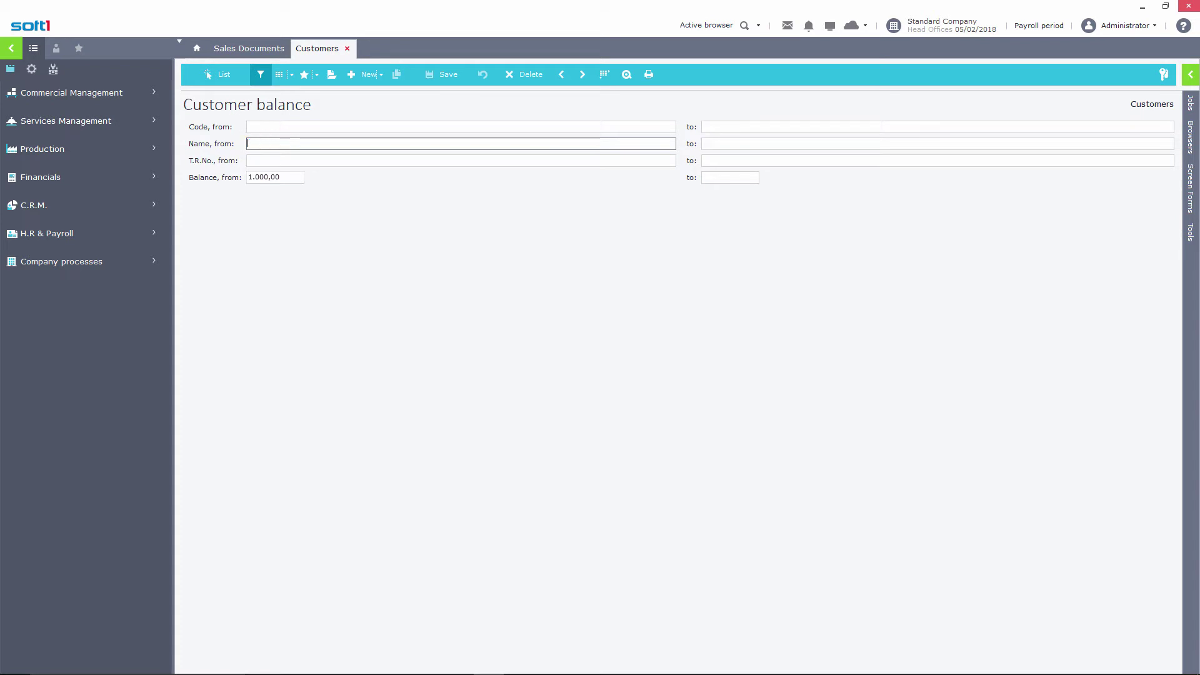
text(=SA=)
click(223, 75)
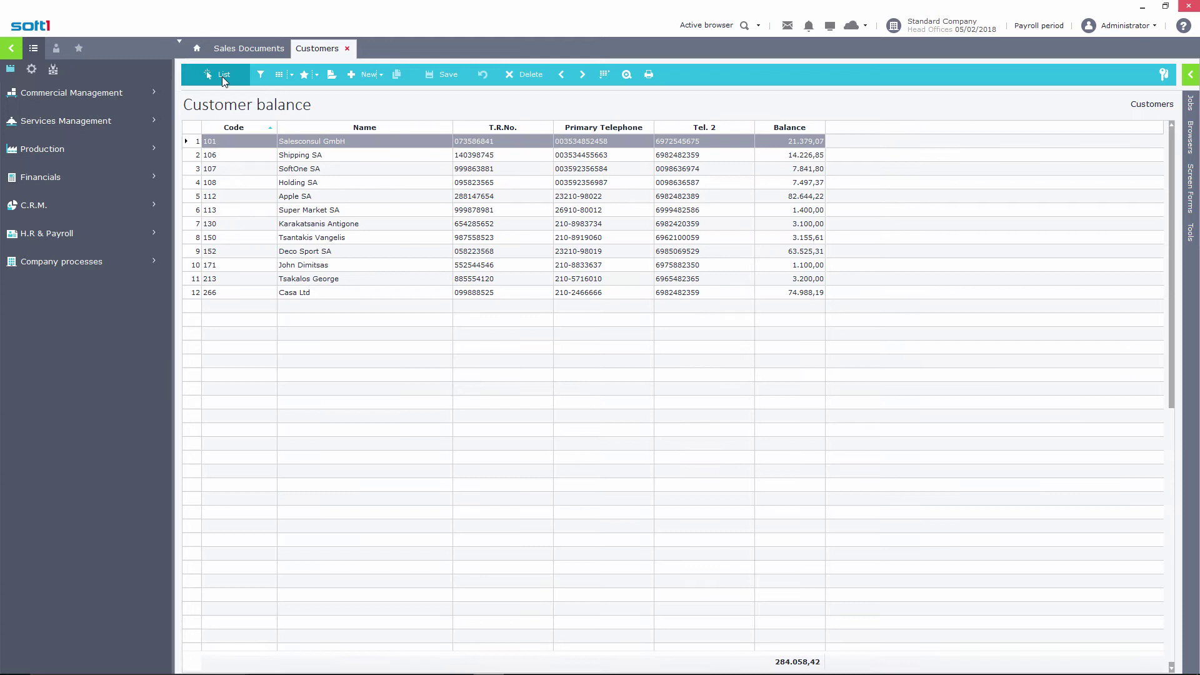
click(262, 75)
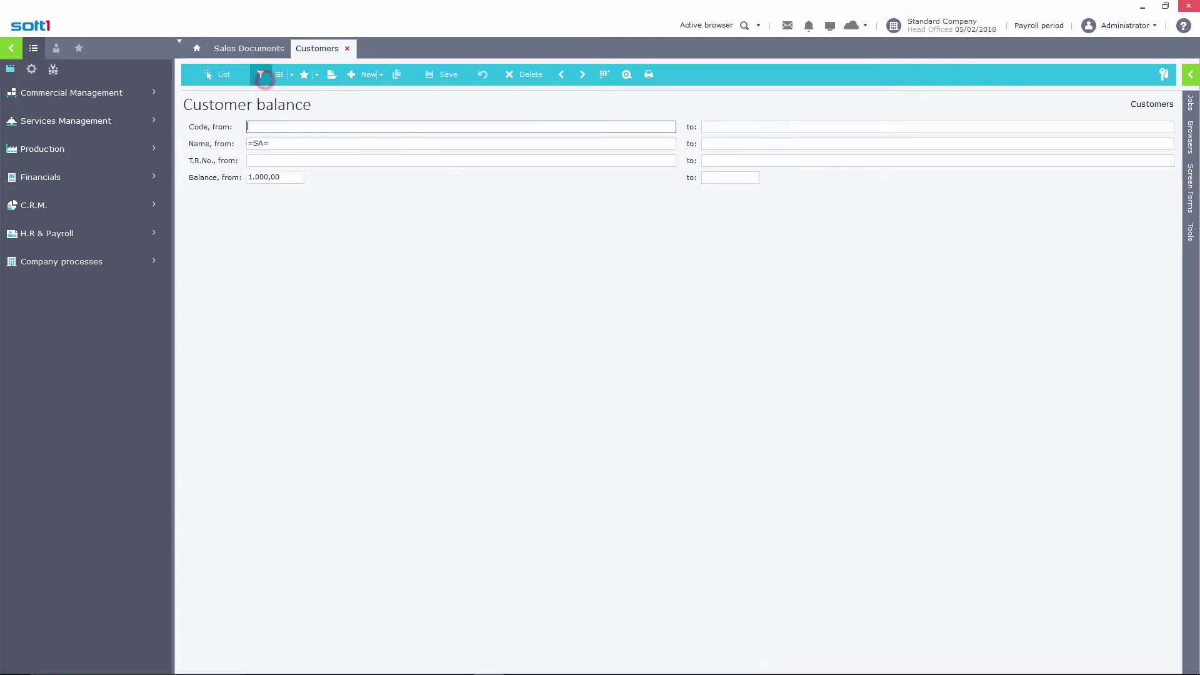
click(255, 157)
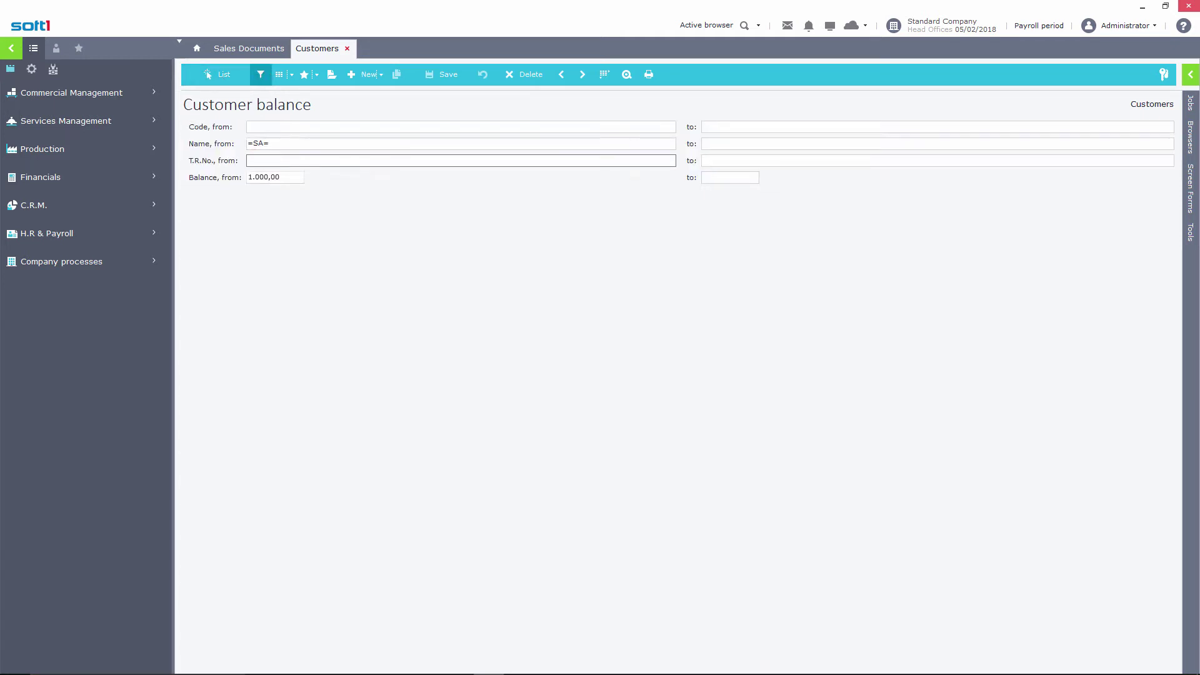
click(223, 77)
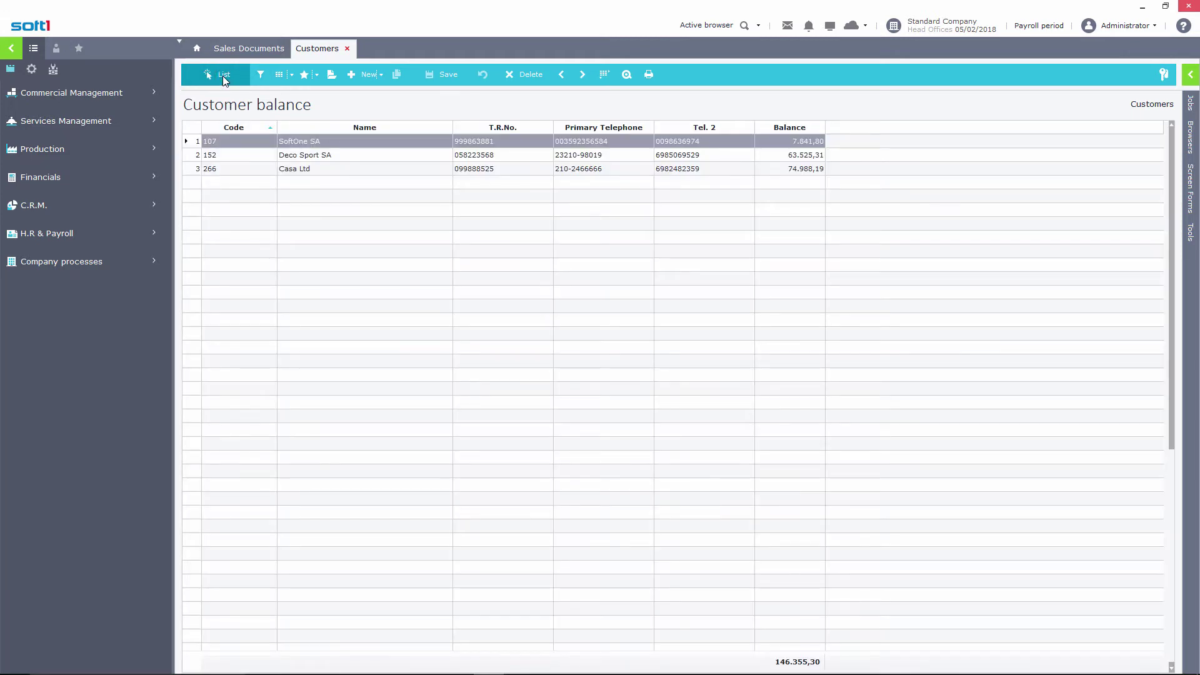
Back on the criteria, delete the =SA= name and tax-number entries
click(263, 78)
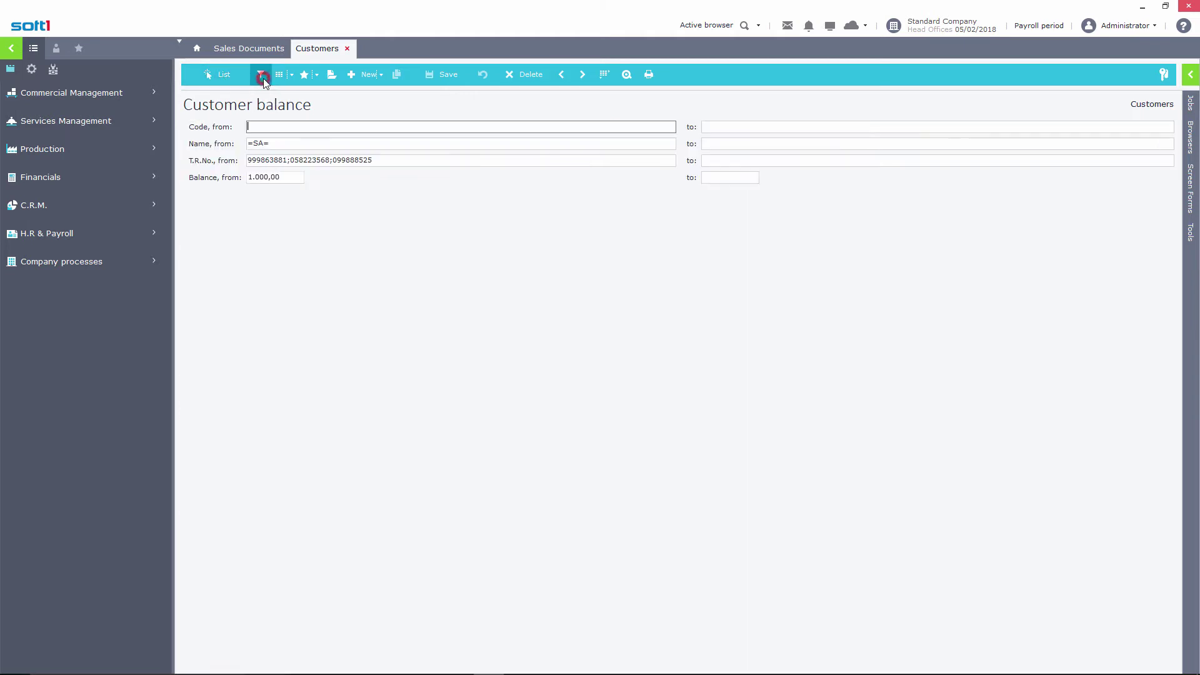
double_click(274, 141)
key(BackSpace)
triple_click(373, 160)
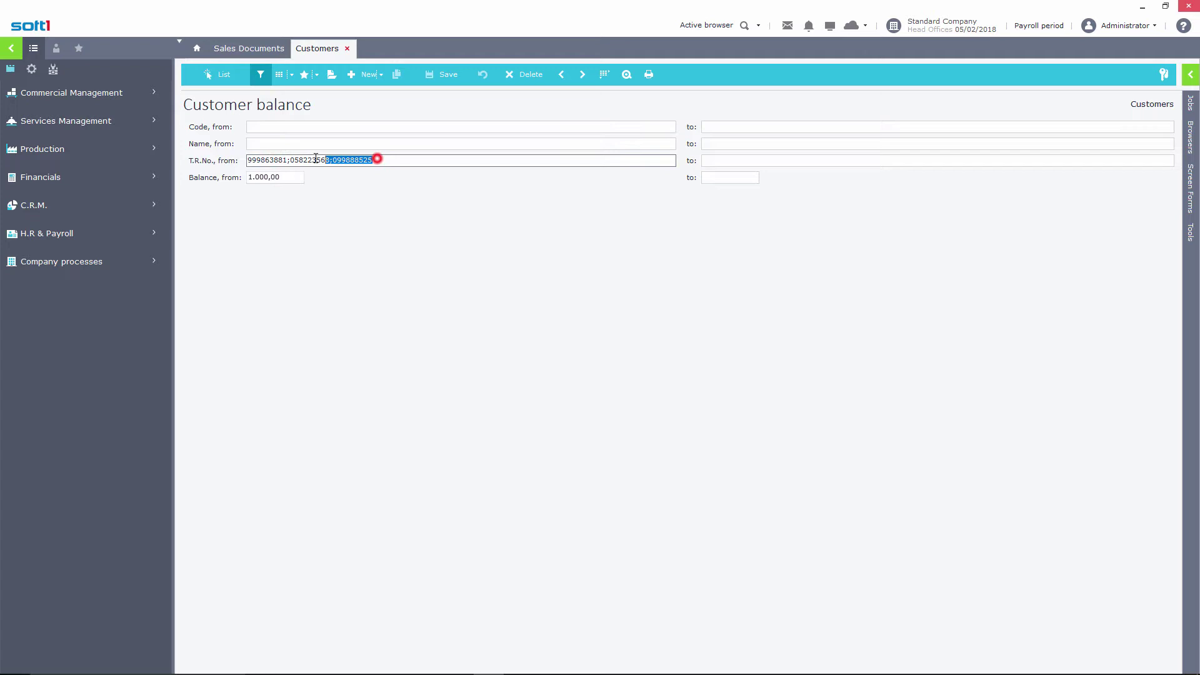
key(BackSpace)
List customers whose code matches the pattern 1*0
click(268, 128)
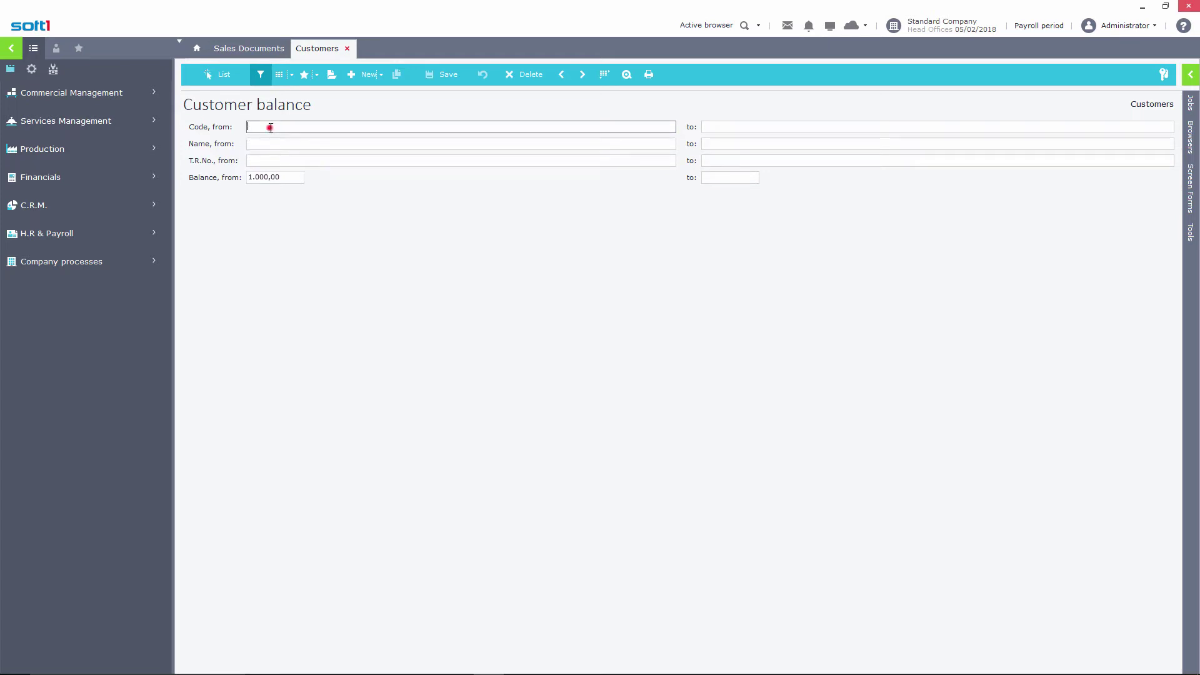
text(1*0)
click(221, 80)
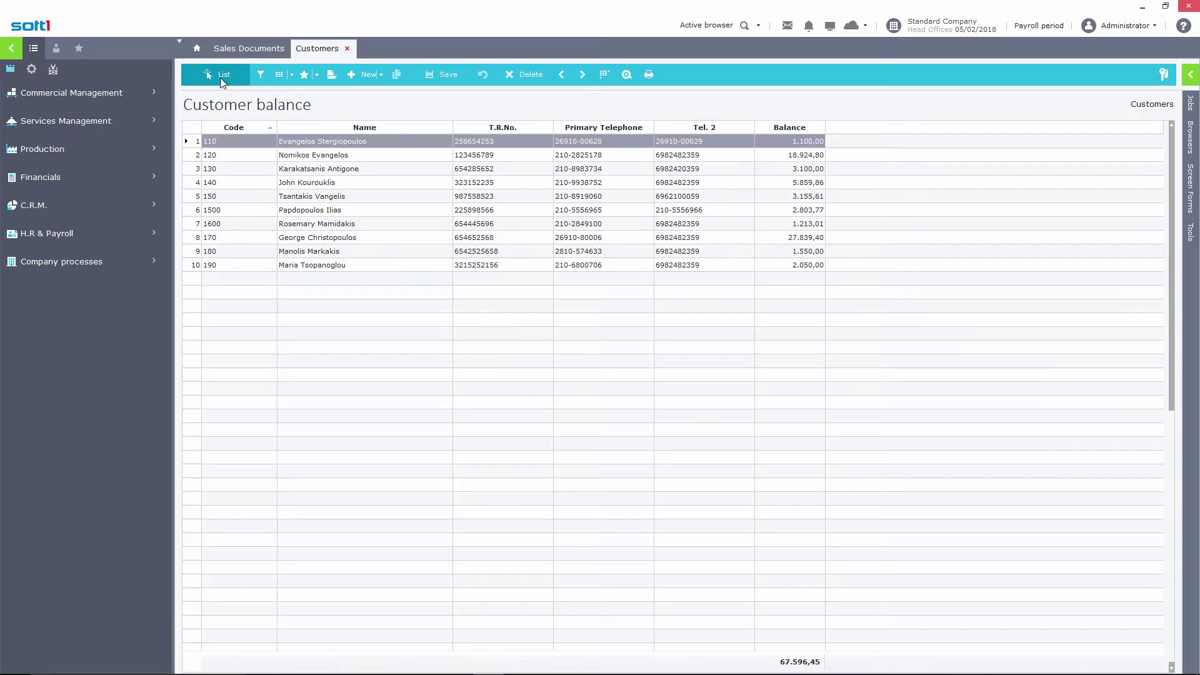
Narrow the code pattern to 1??0, leaving customers 1500 and 1600
click(257, 77)
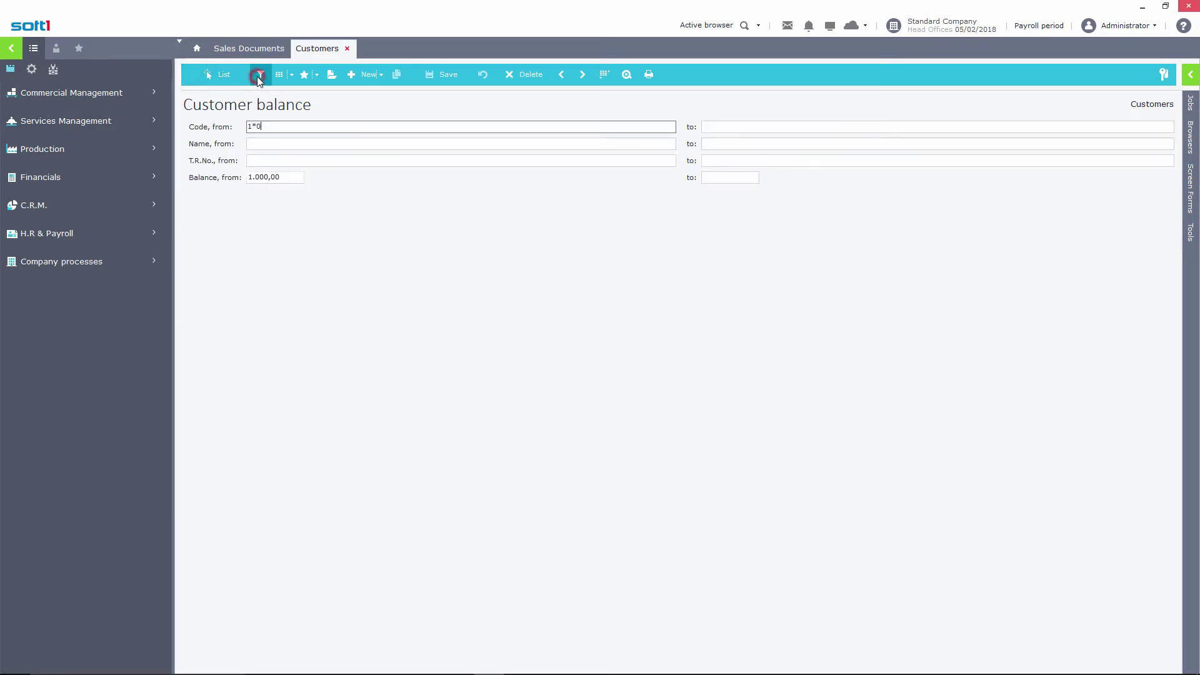
click(257, 124)
key(BackSpace)
text(??)
click(223, 76)
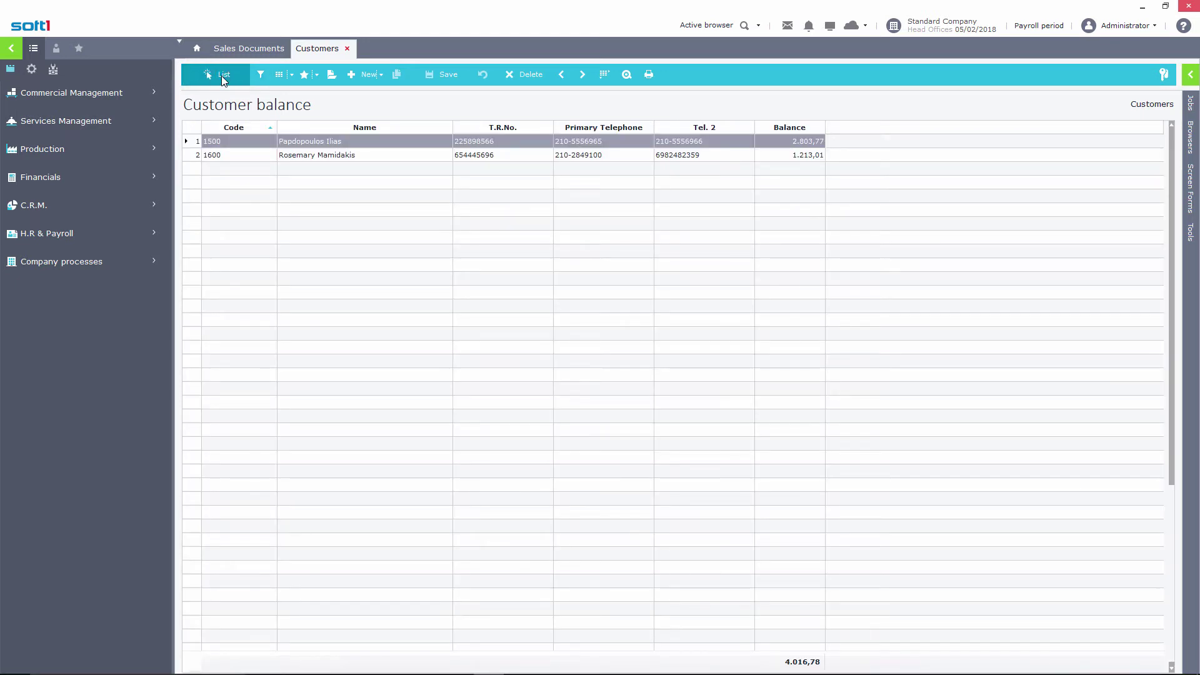
Close the Customers tab and limit Sales Documents dates to the previous week
click(347, 48)
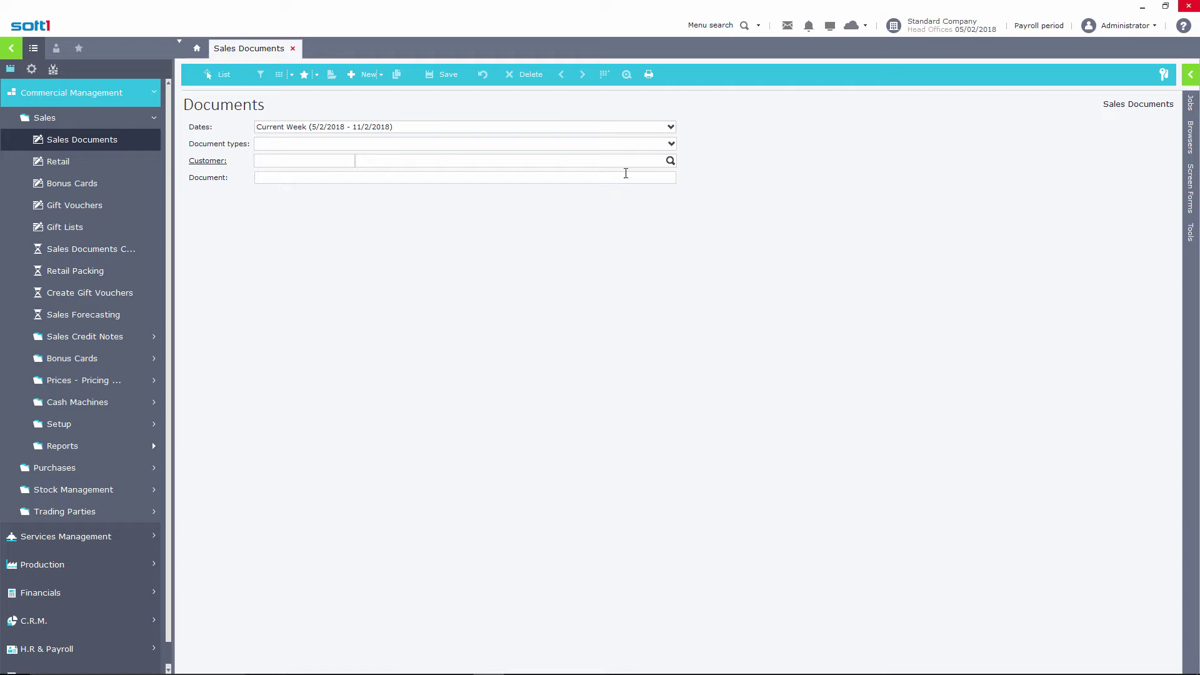
click(672, 127)
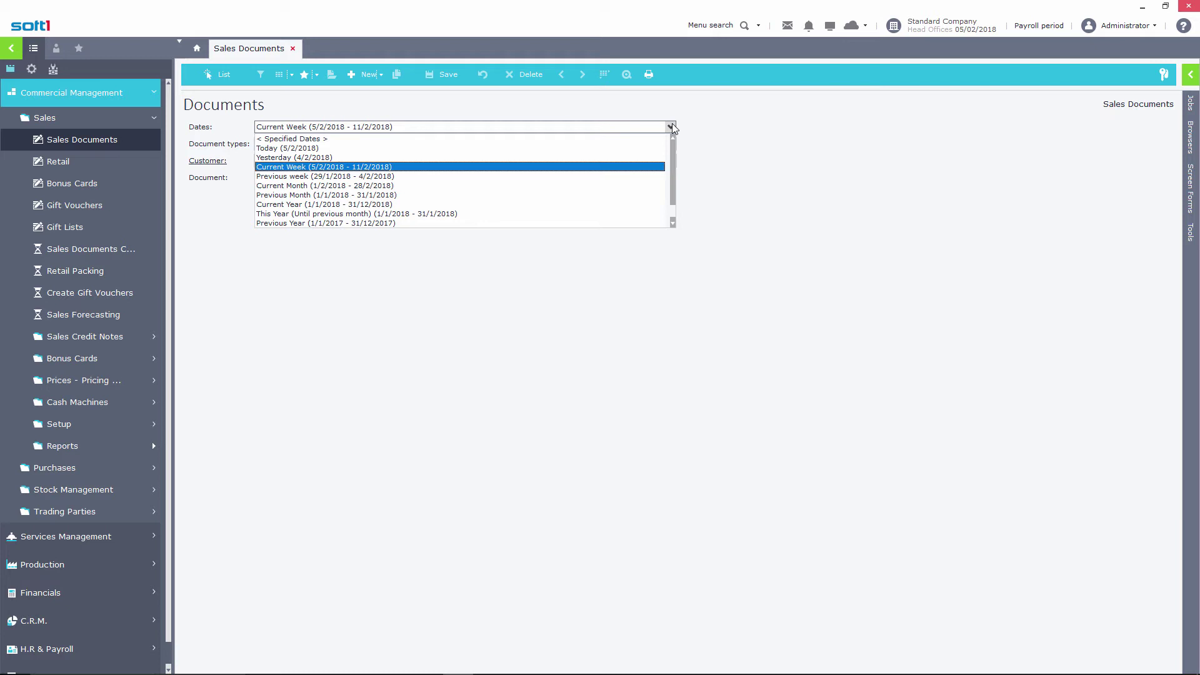
click(368, 177)
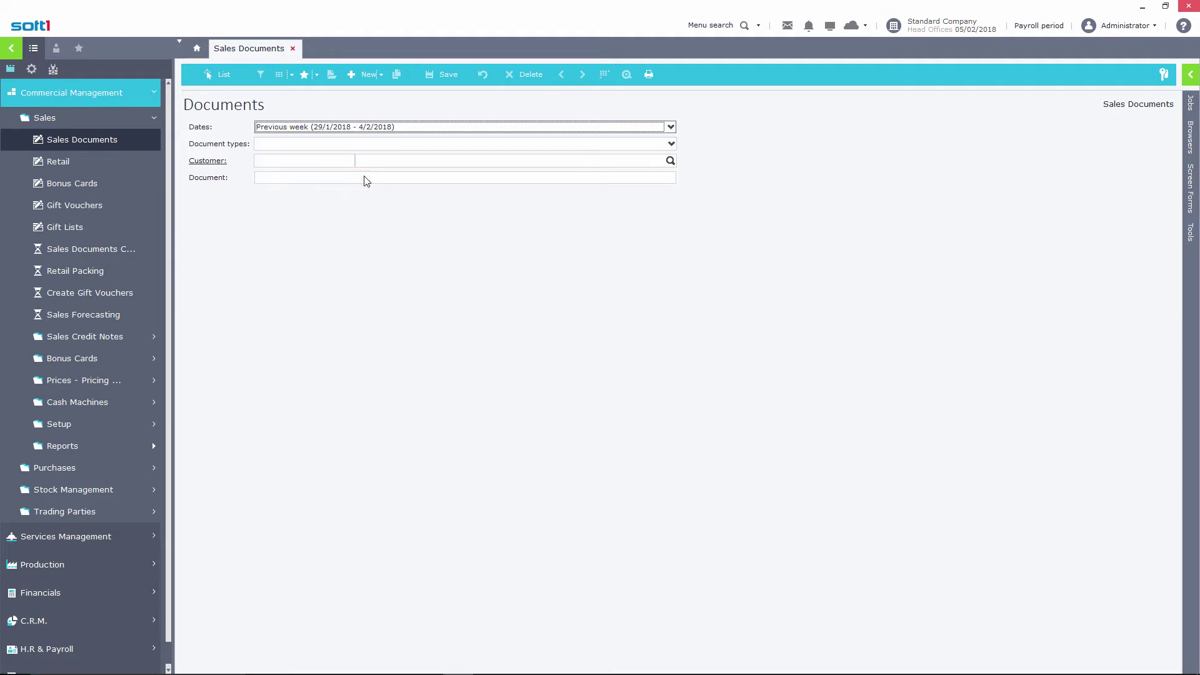
Set the Dates criterion to specified dates from 1/2/2018 to 28/2/2018
click(671, 127)
click(638, 138)
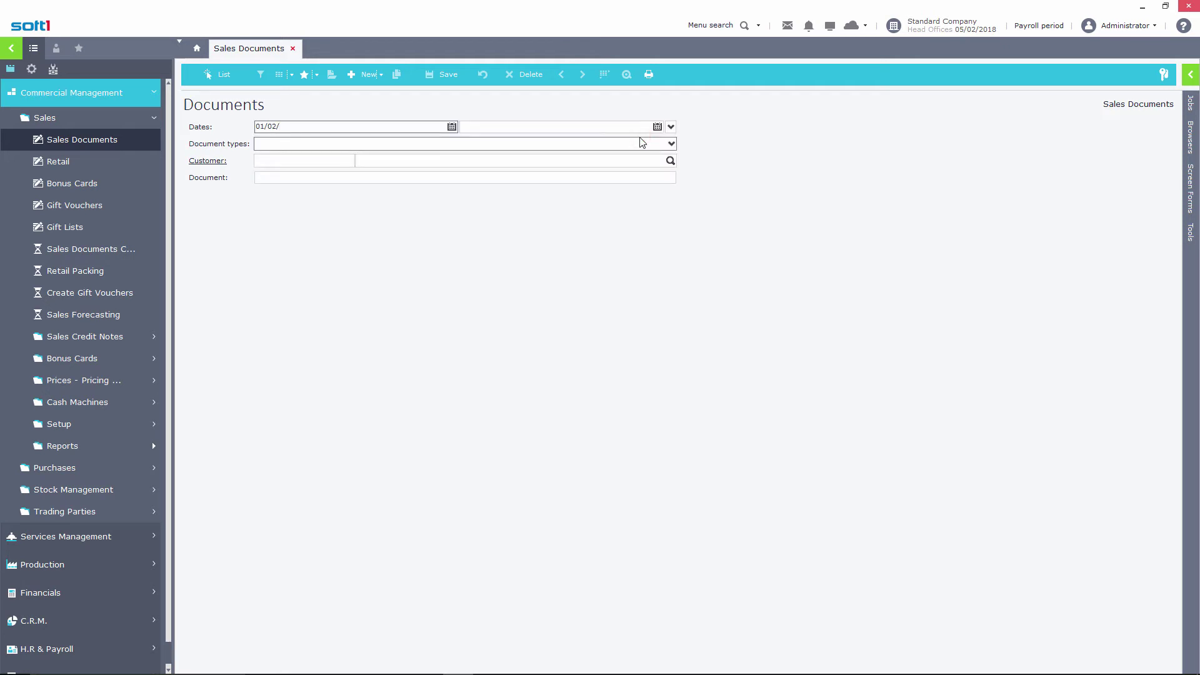
click(624, 126)
text(28/2/2018)
key(Tab)
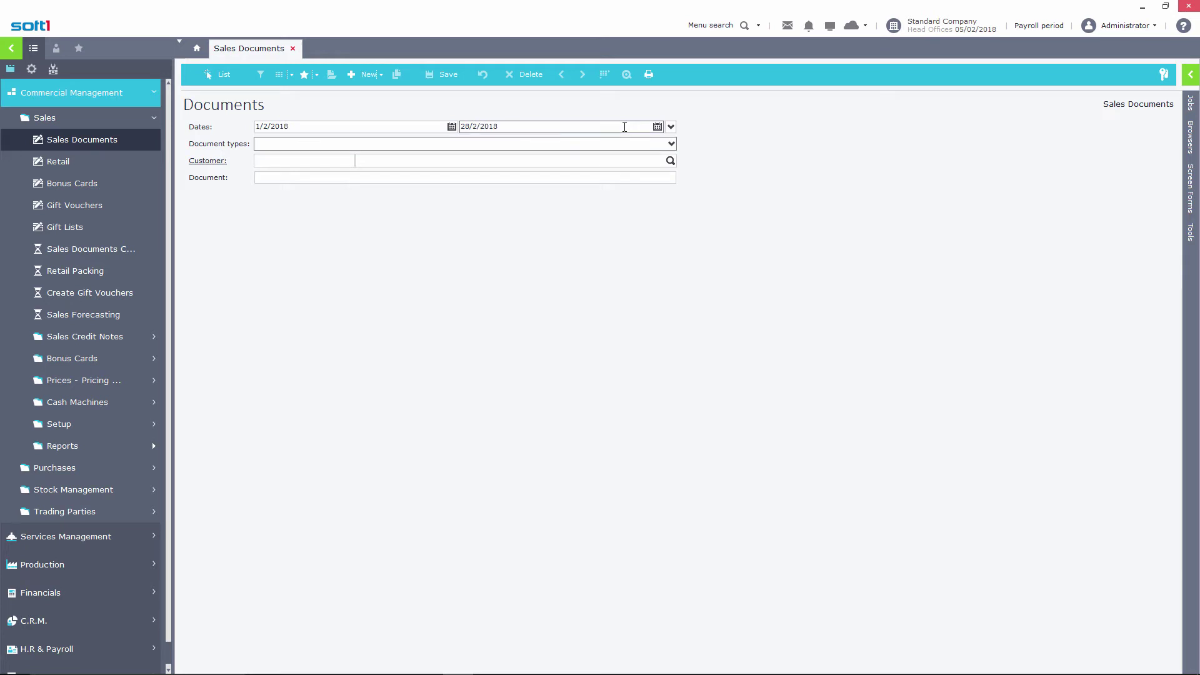
click(657, 127)
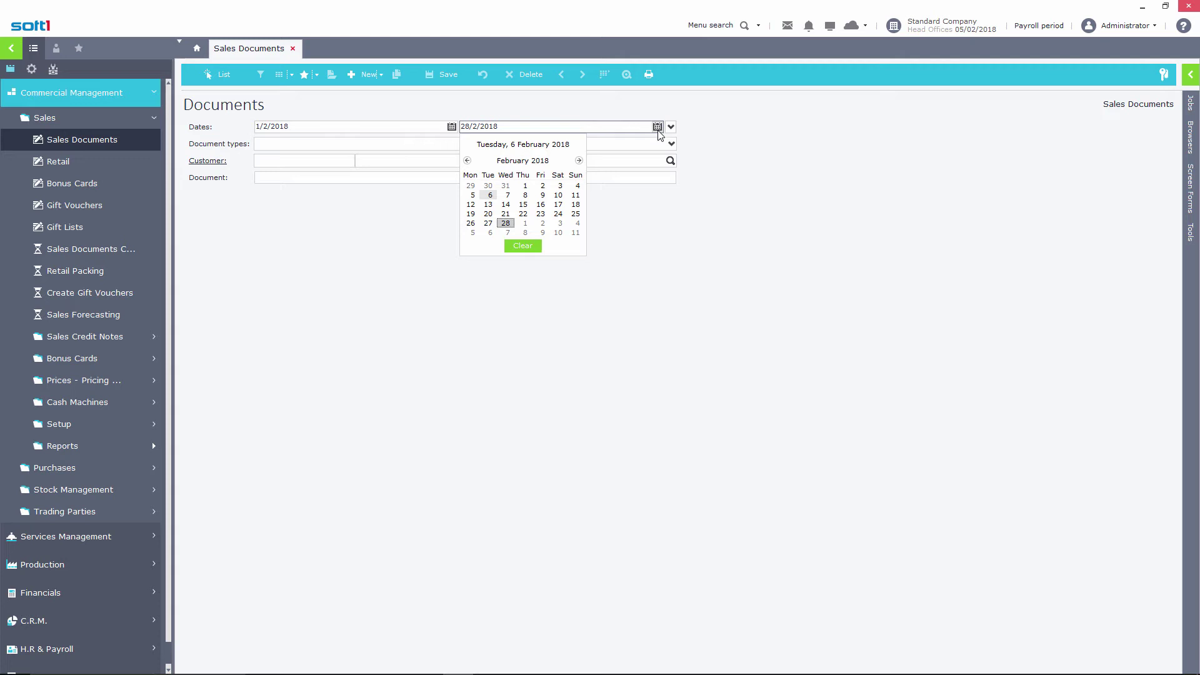
click(467, 160)
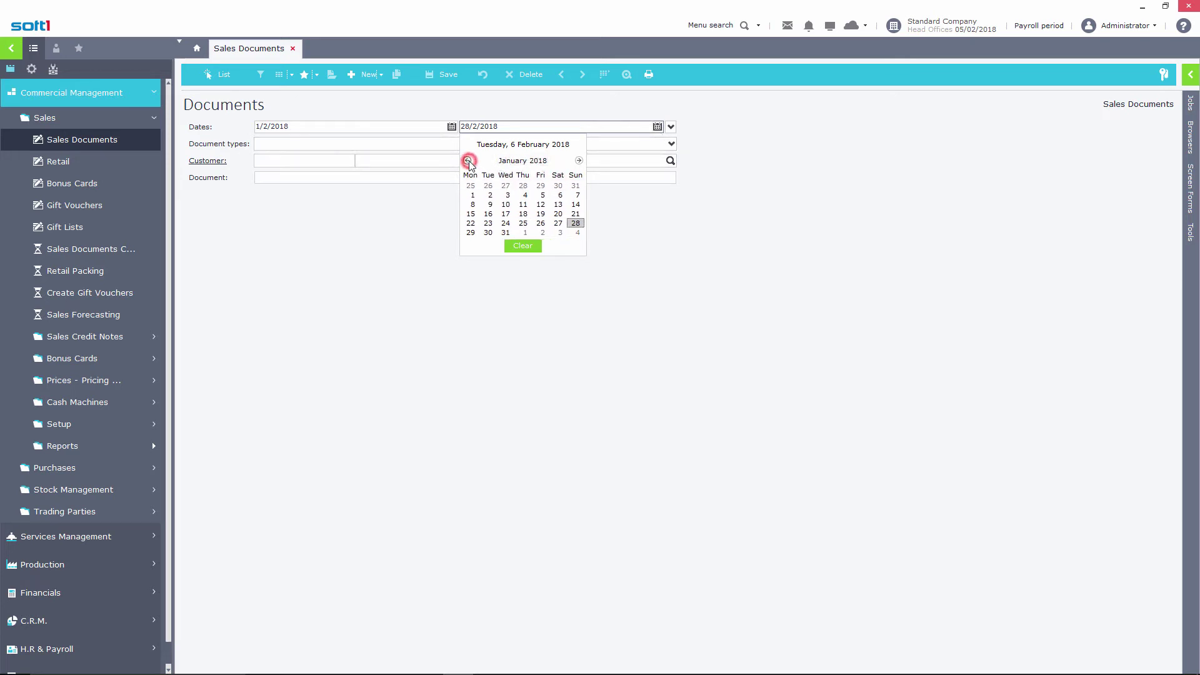
click(578, 160)
click(579, 161)
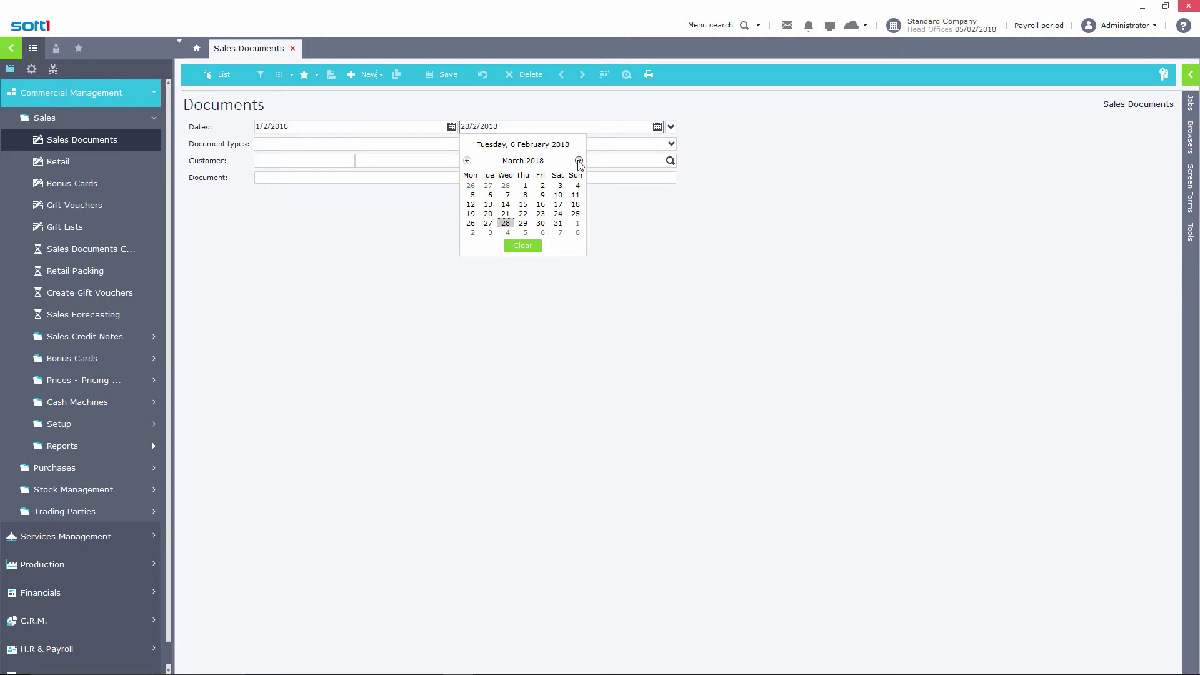
click(525, 161)
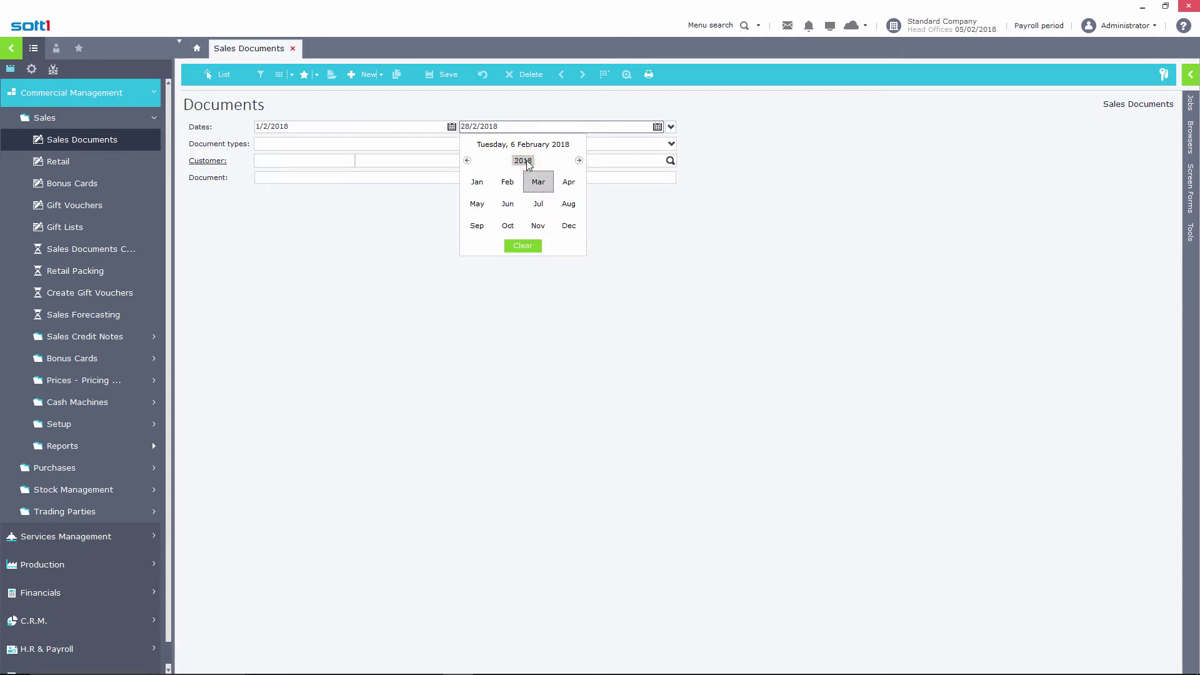
click(523, 160)
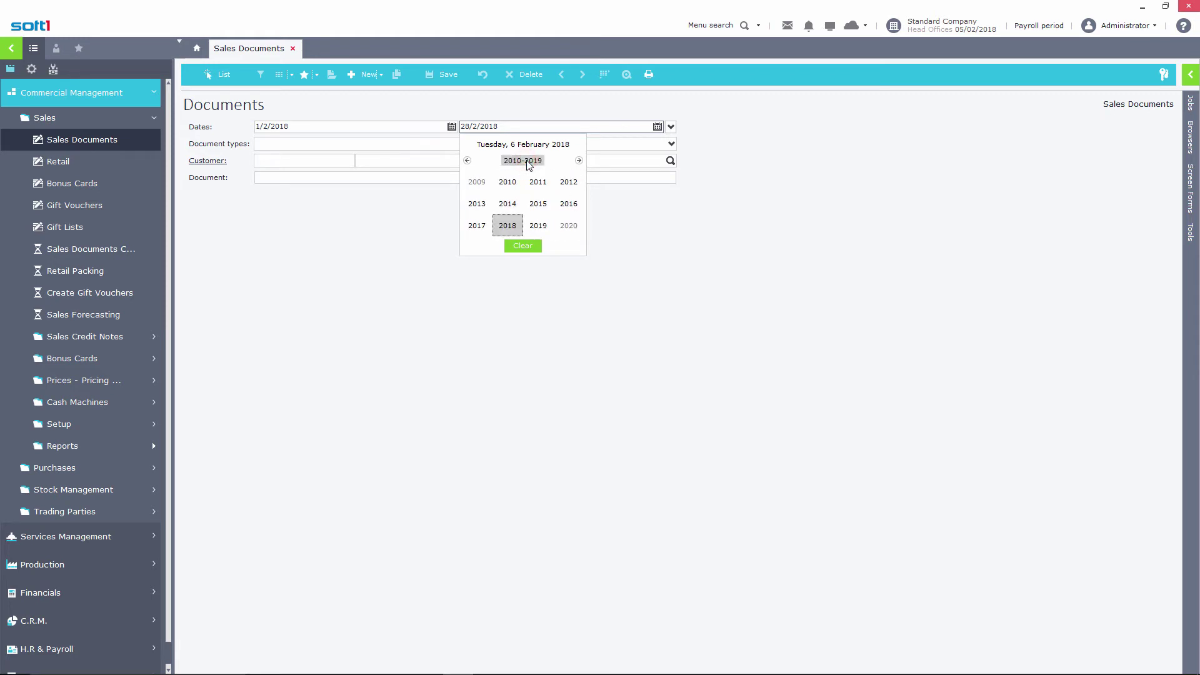
key(Escape)
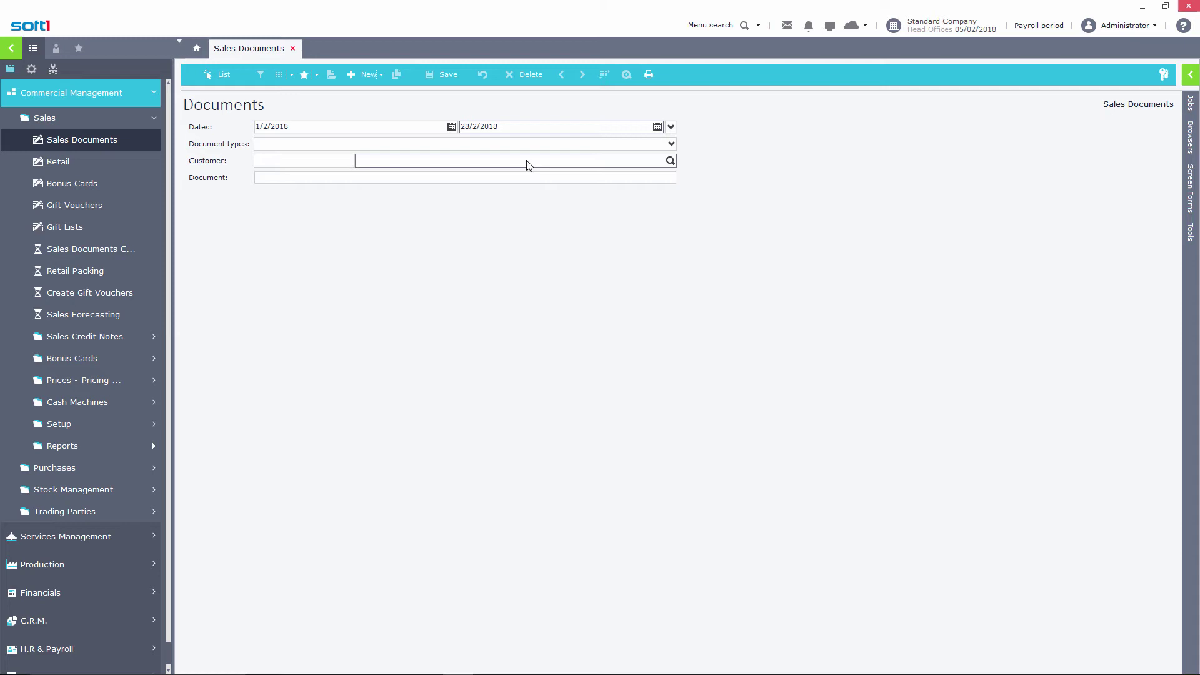
Tick document types 7000 RFI, 7001 Quotation and 7021 Order
click(671, 144)
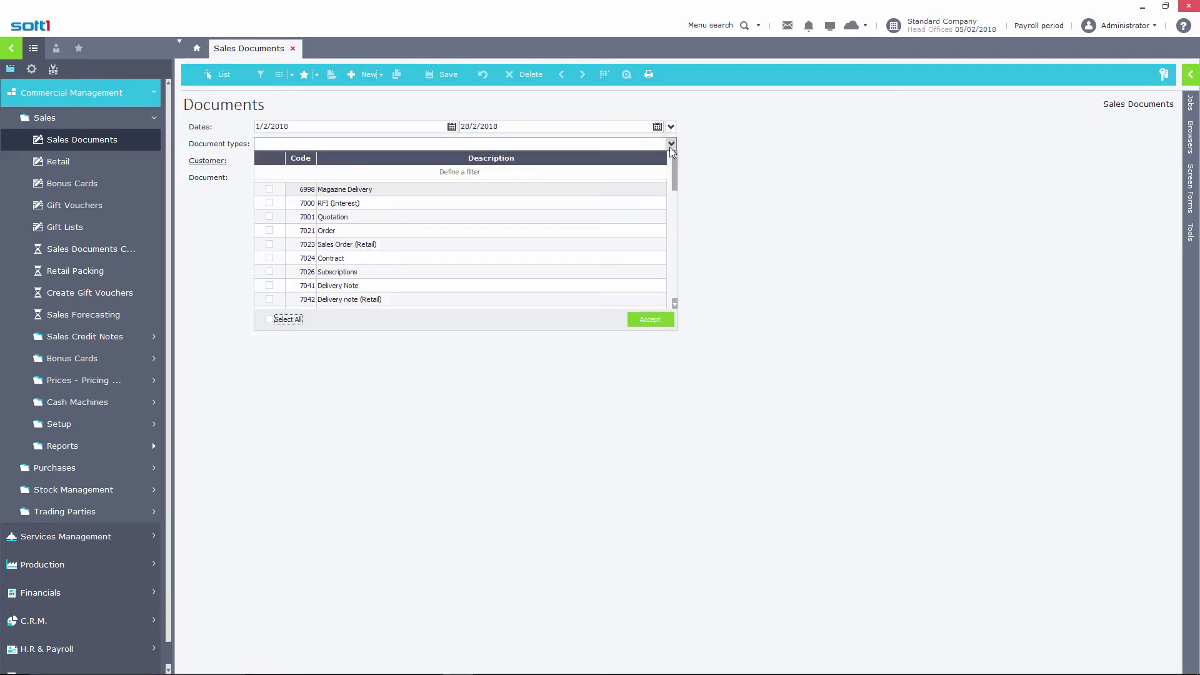
click(270, 204)
click(269, 217)
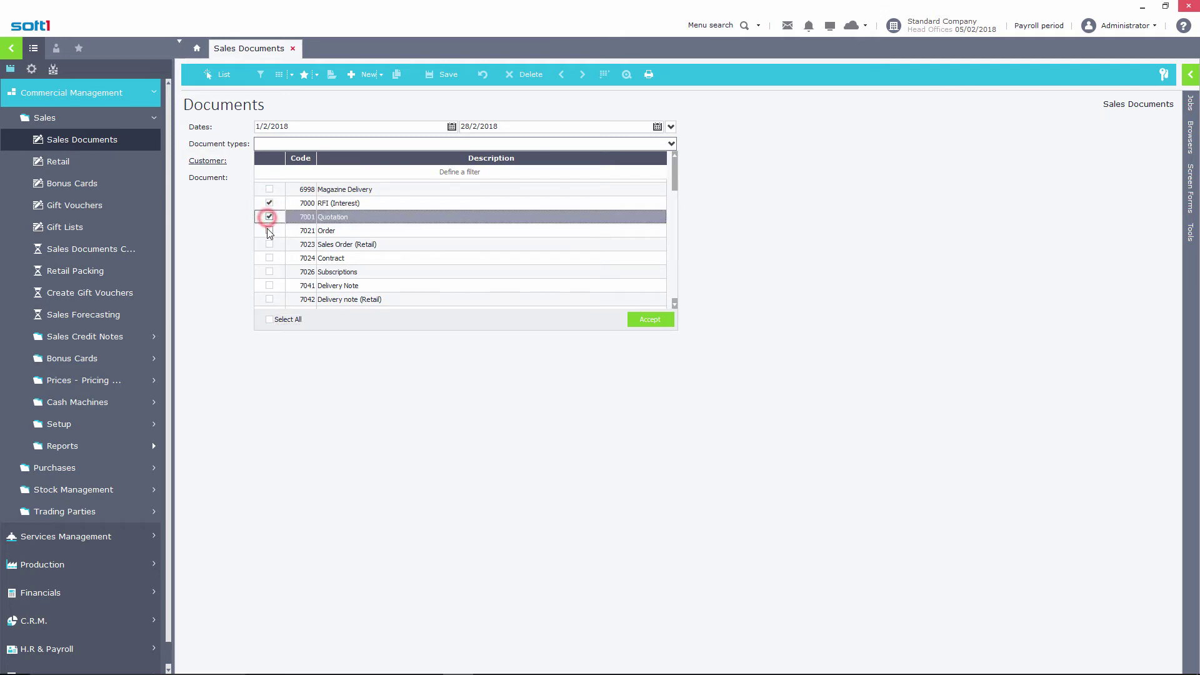
click(270, 230)
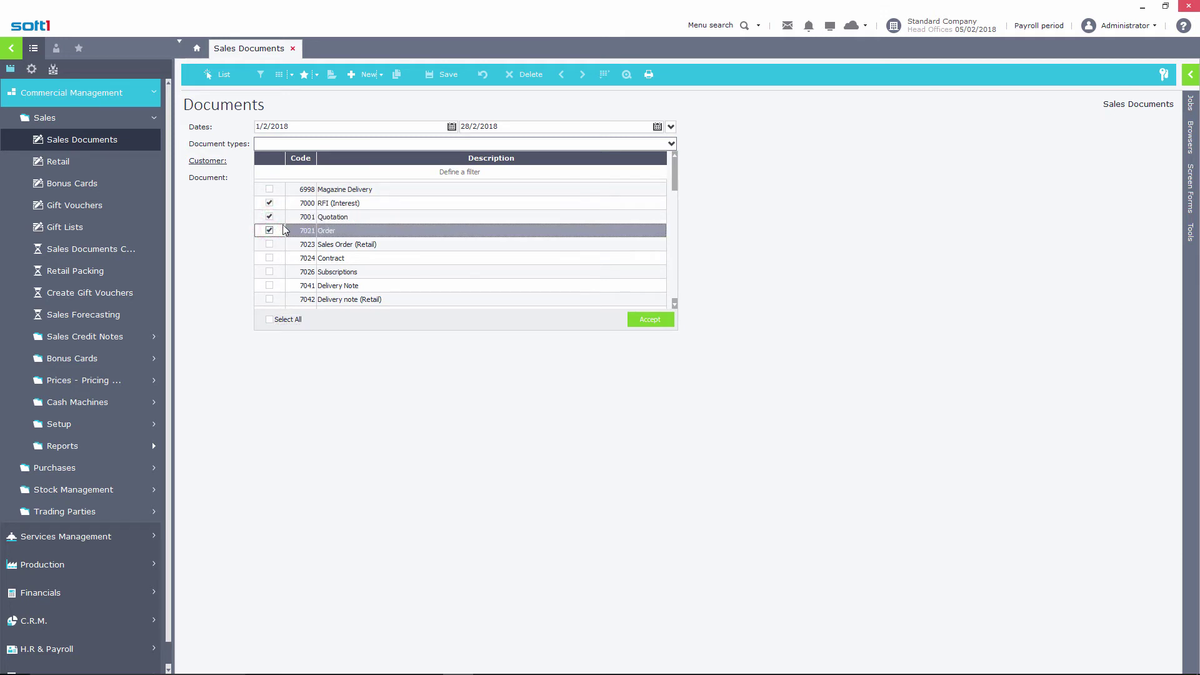
Filter the type list by *Inv*, tick 7061 Sales Invoice and accept
click(332, 174)
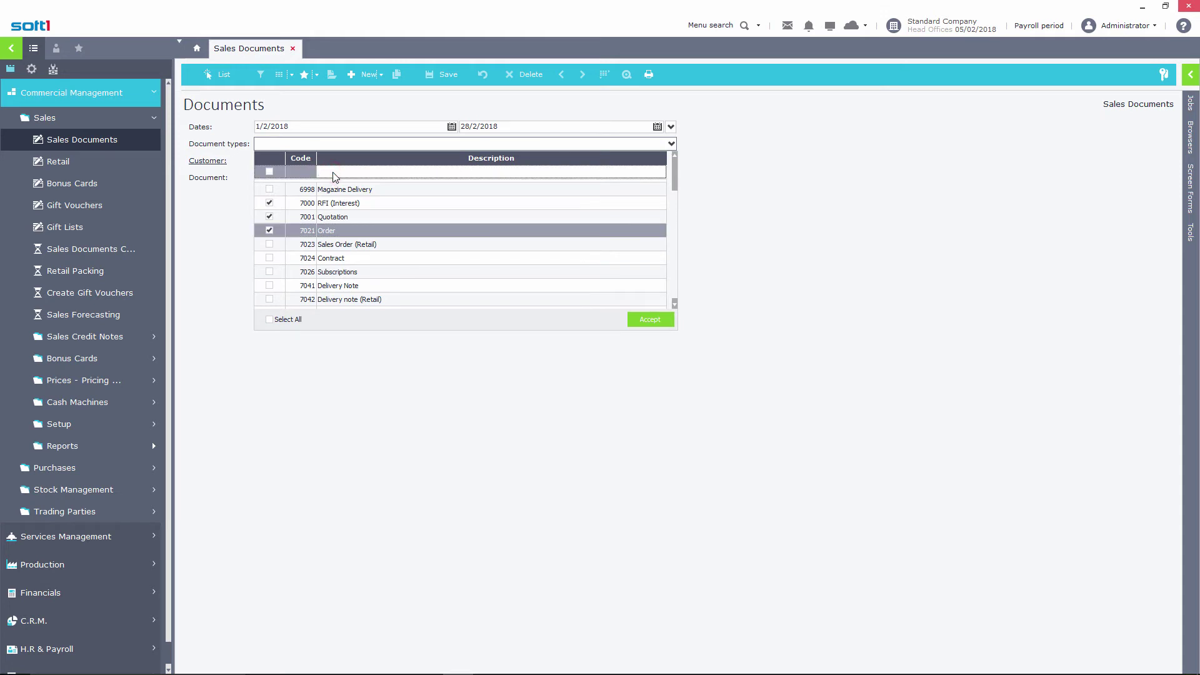
text(*Inv)
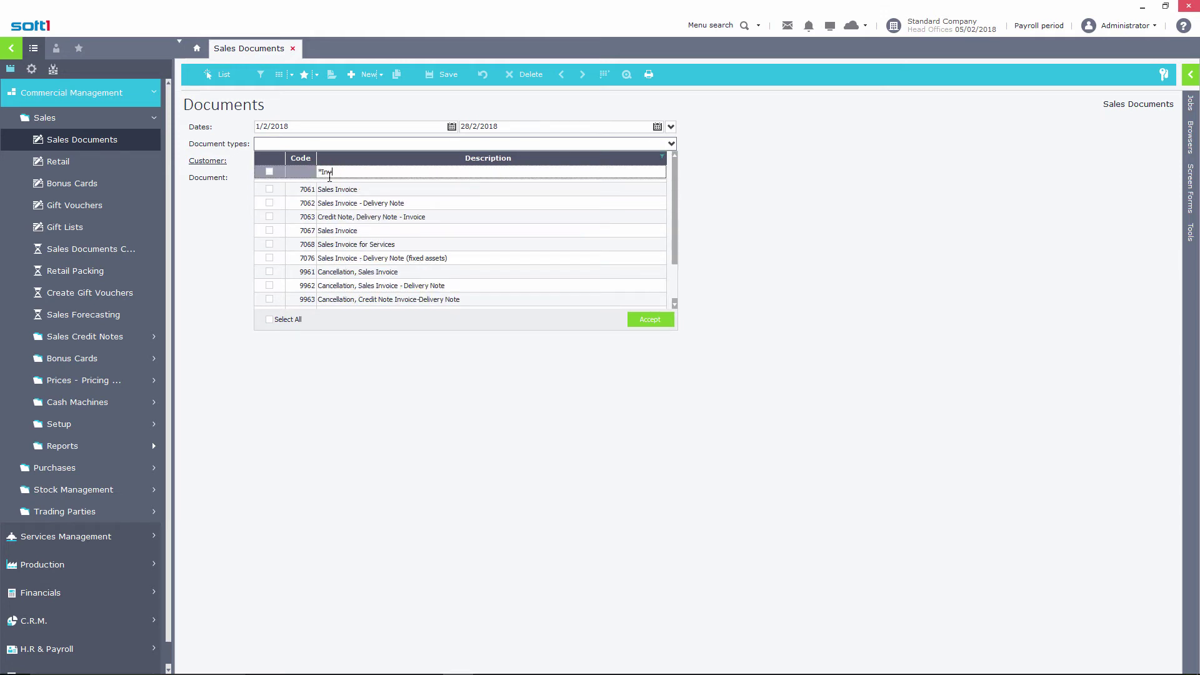
text(*)
click(270, 190)
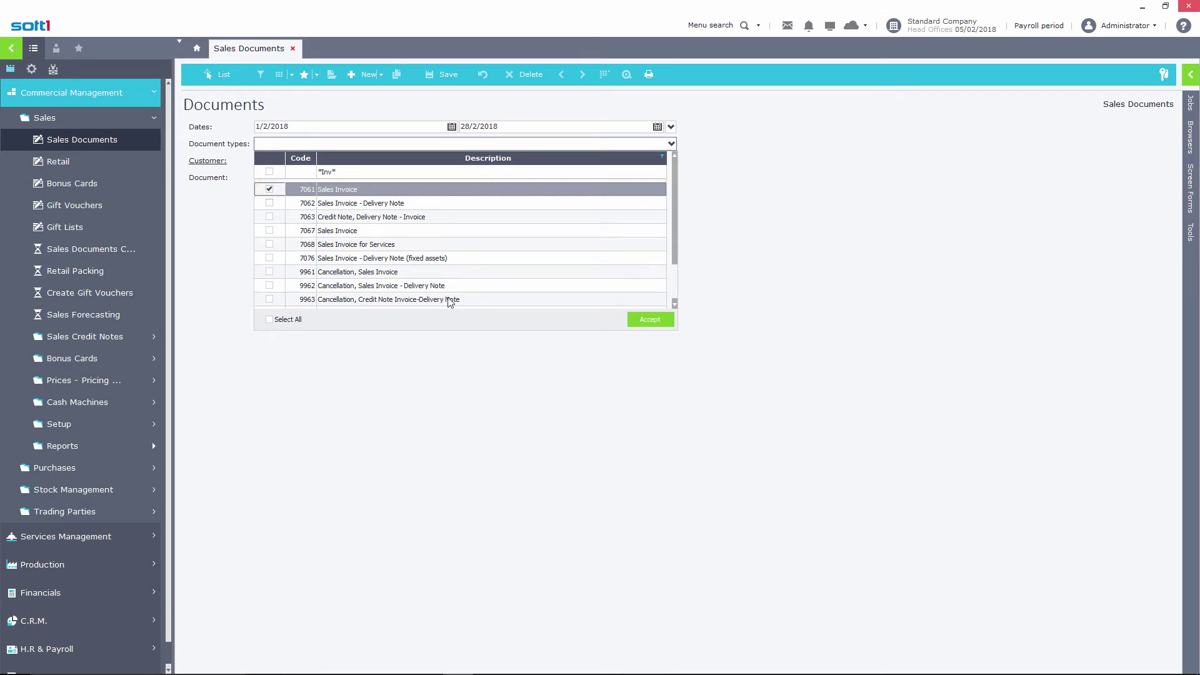
click(644, 322)
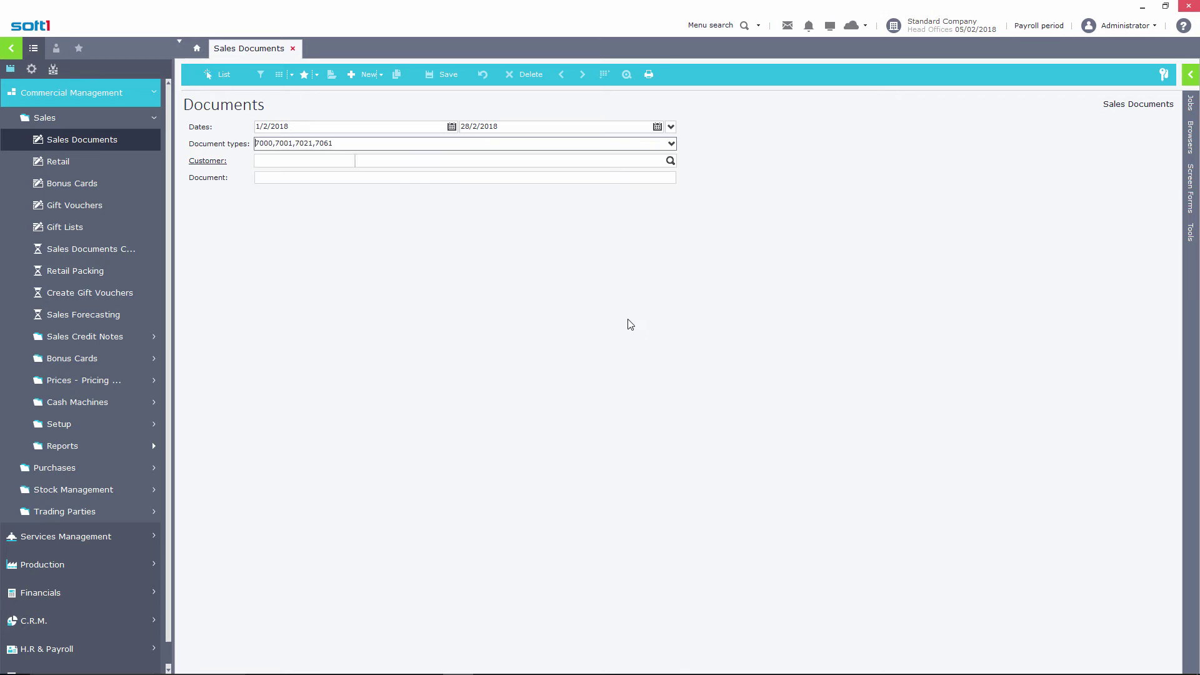
click(347, 143)
Try the ticked/unticked filter on the Document types checkbox column
click(672, 143)
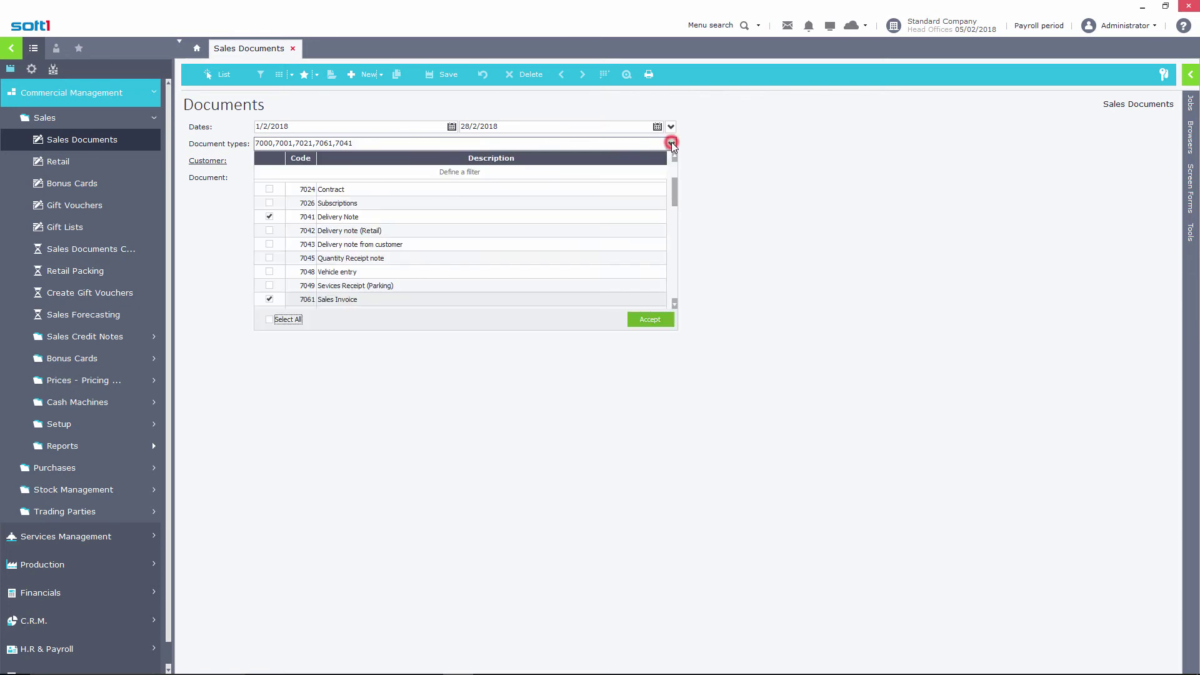
click(281, 156)
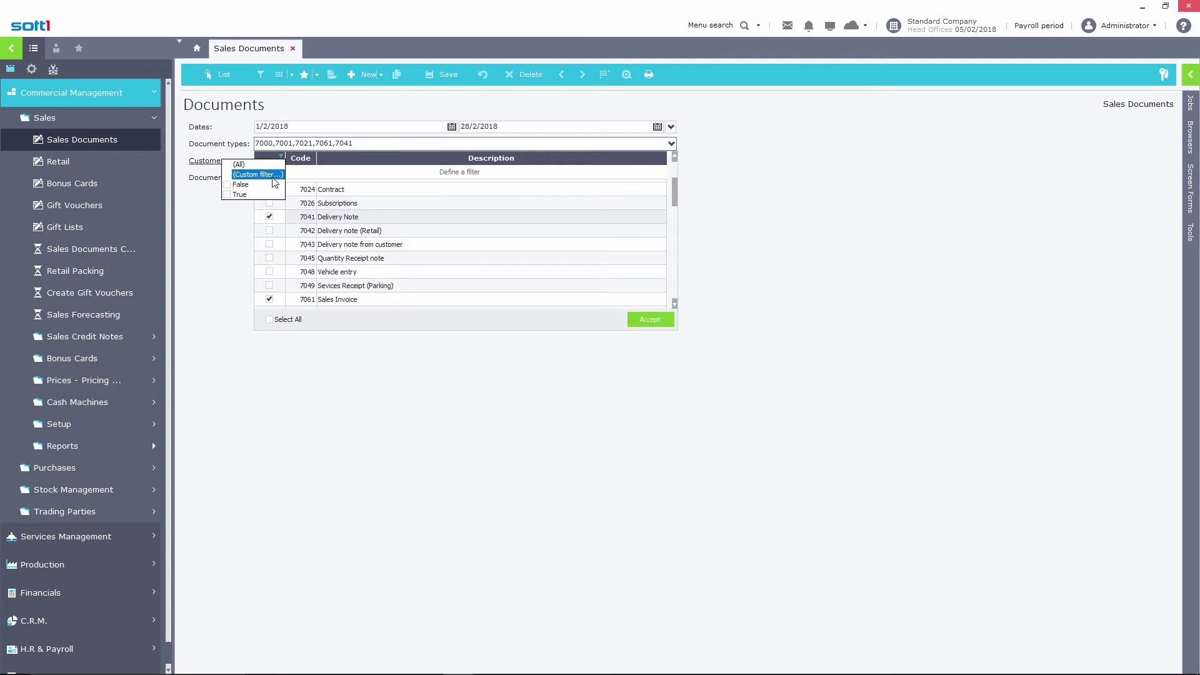
click(227, 194)
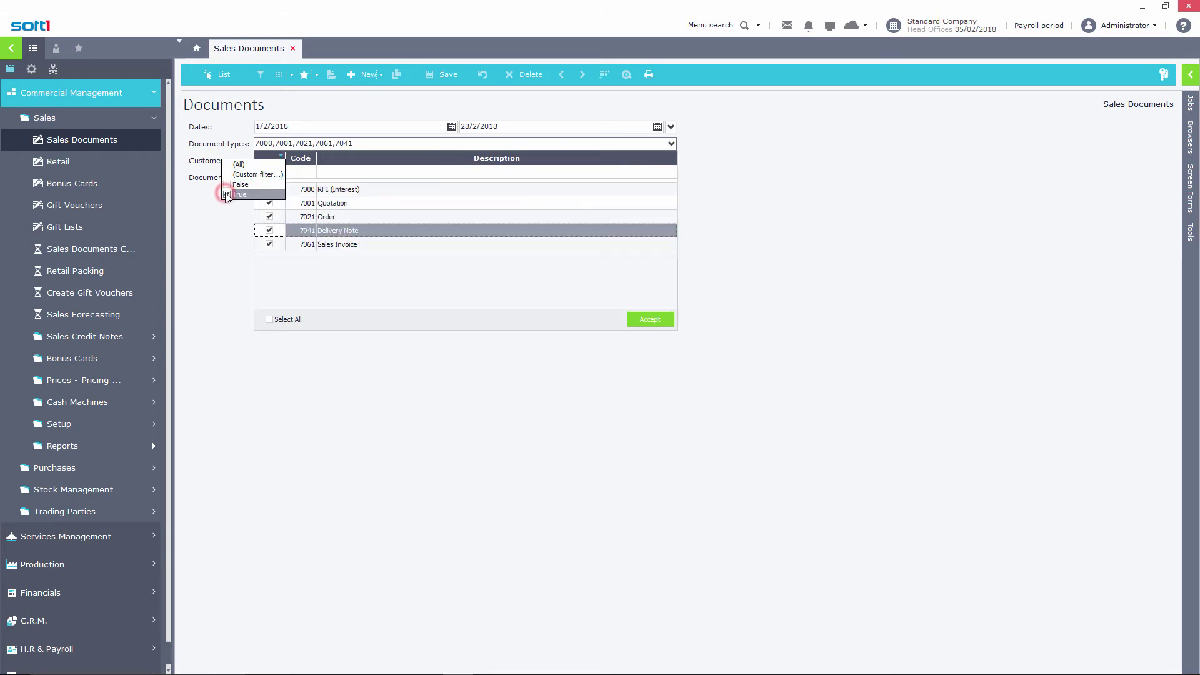
click(227, 185)
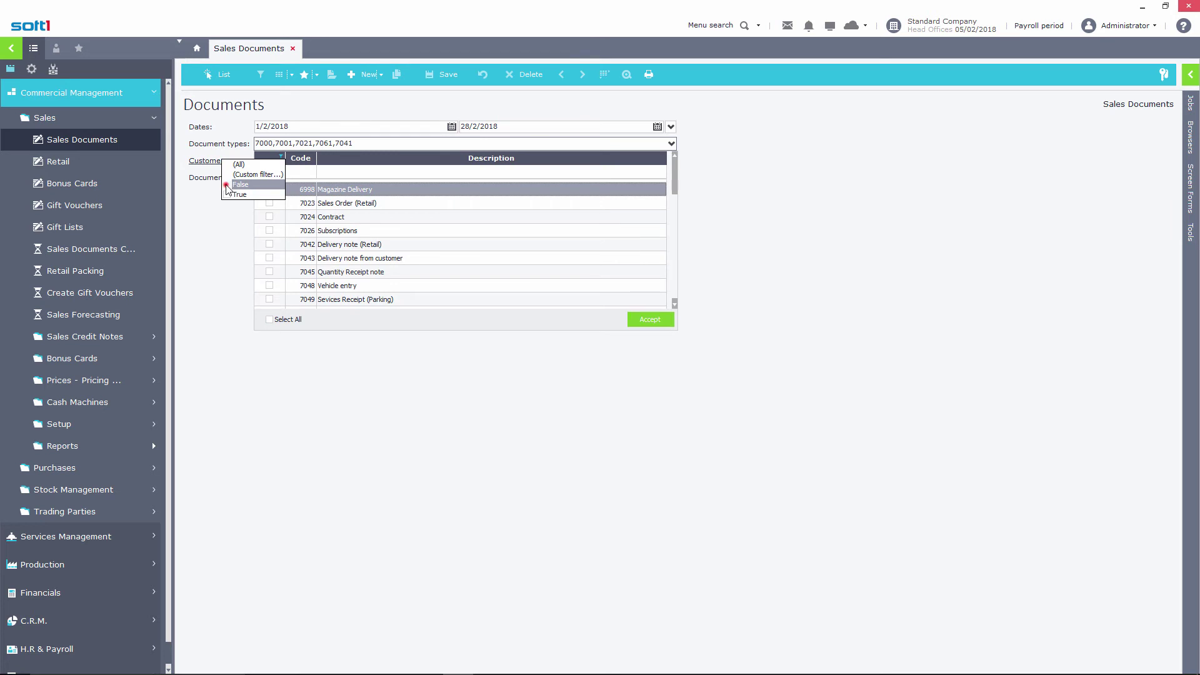
click(227, 185)
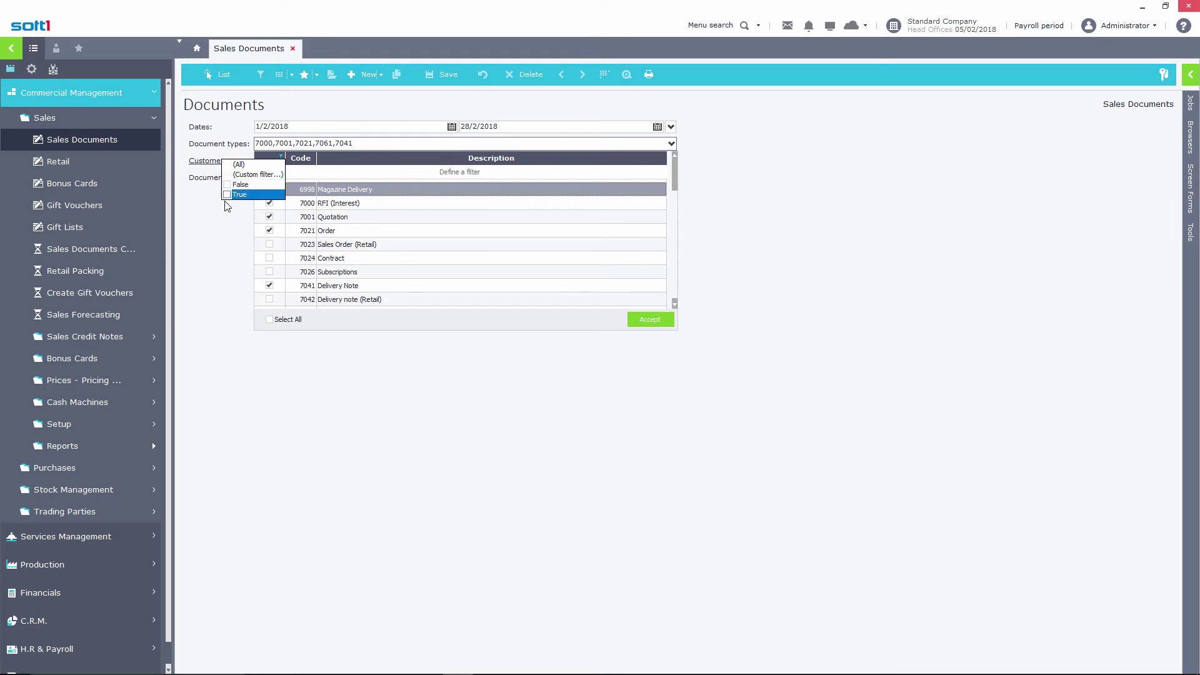
Untick all document types with Select All and accept the empty selection
click(269, 319)
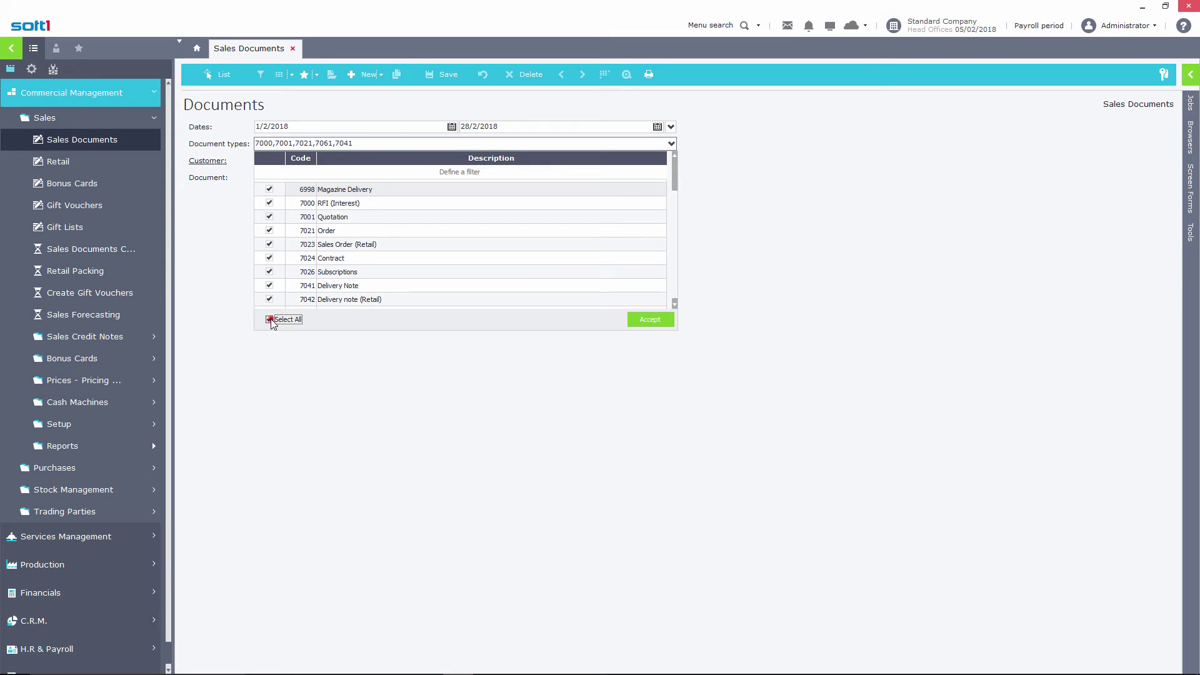
click(269, 320)
click(650, 320)
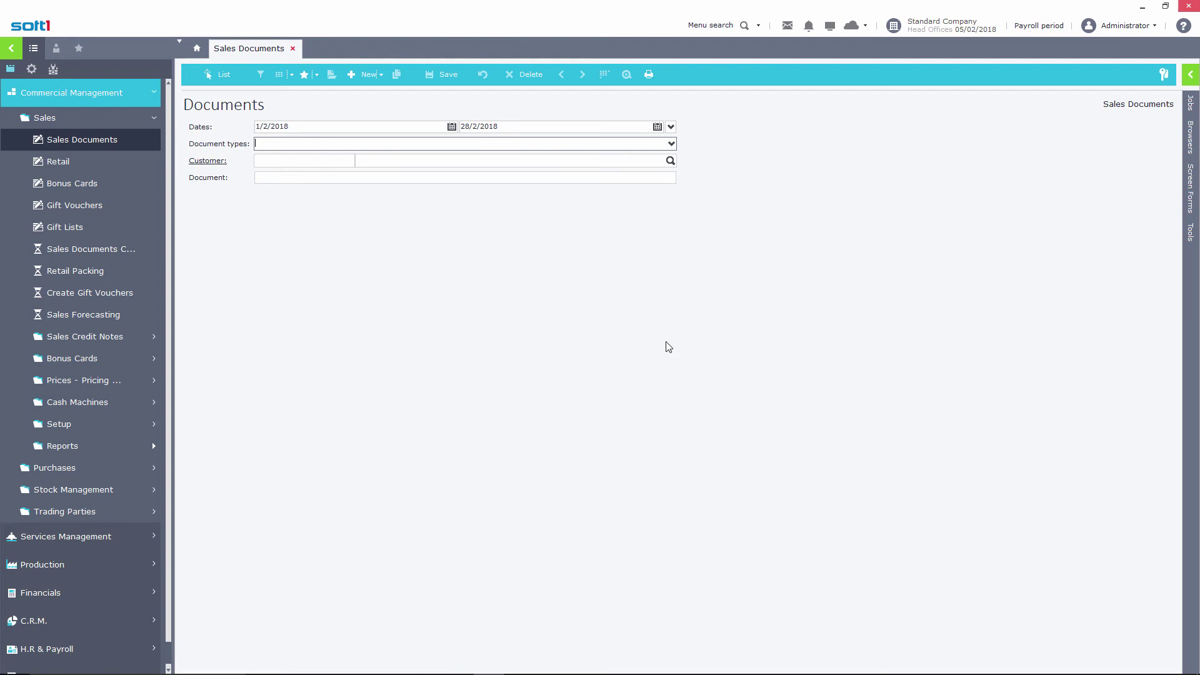
click(459, 164)
Filter the customer lookup by *SA and T.R.No. 999, then clear all filters to list every customer
text(*SA)
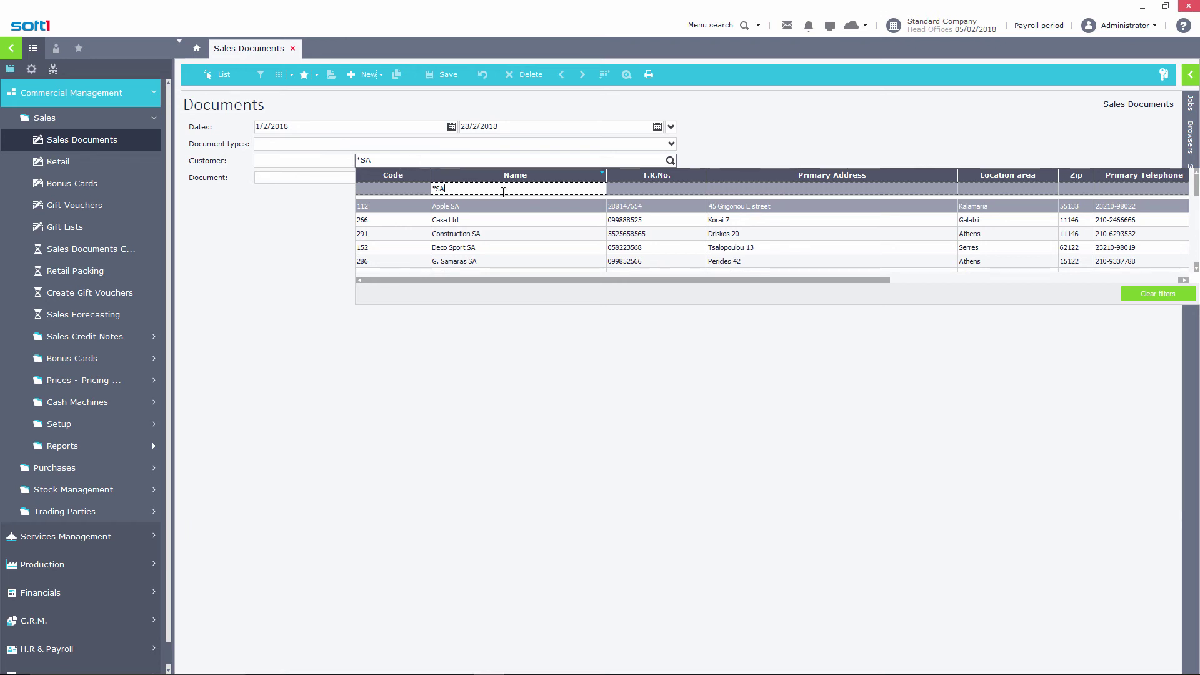
click(669, 189)
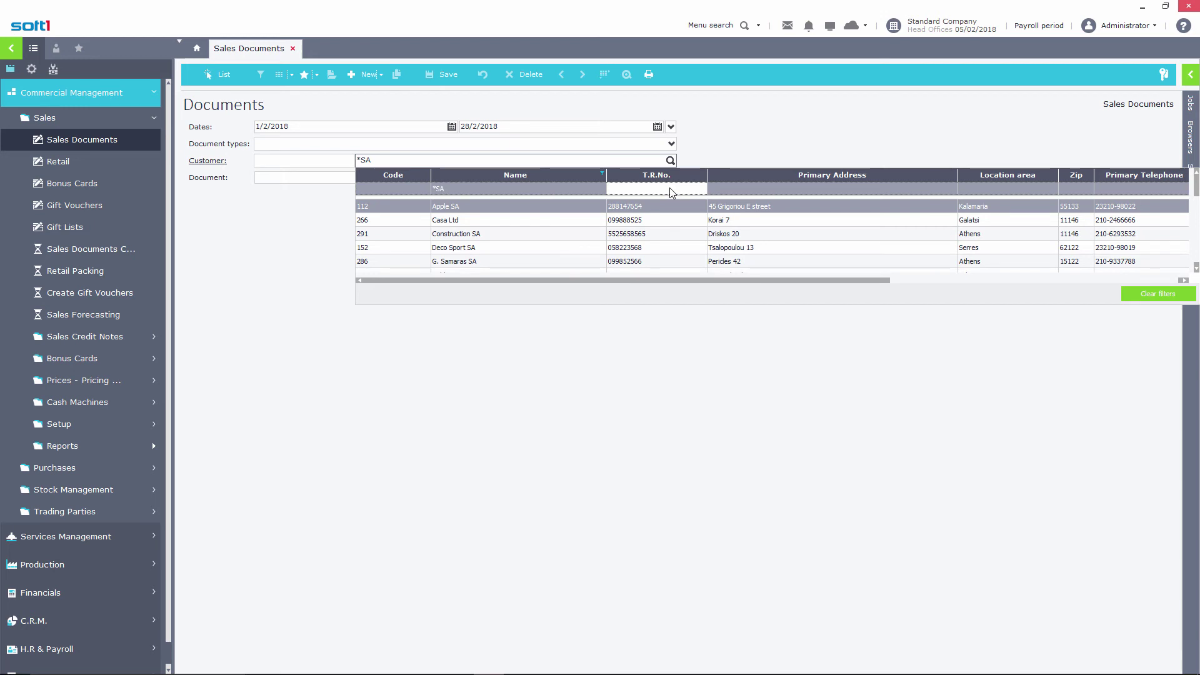
text(999)
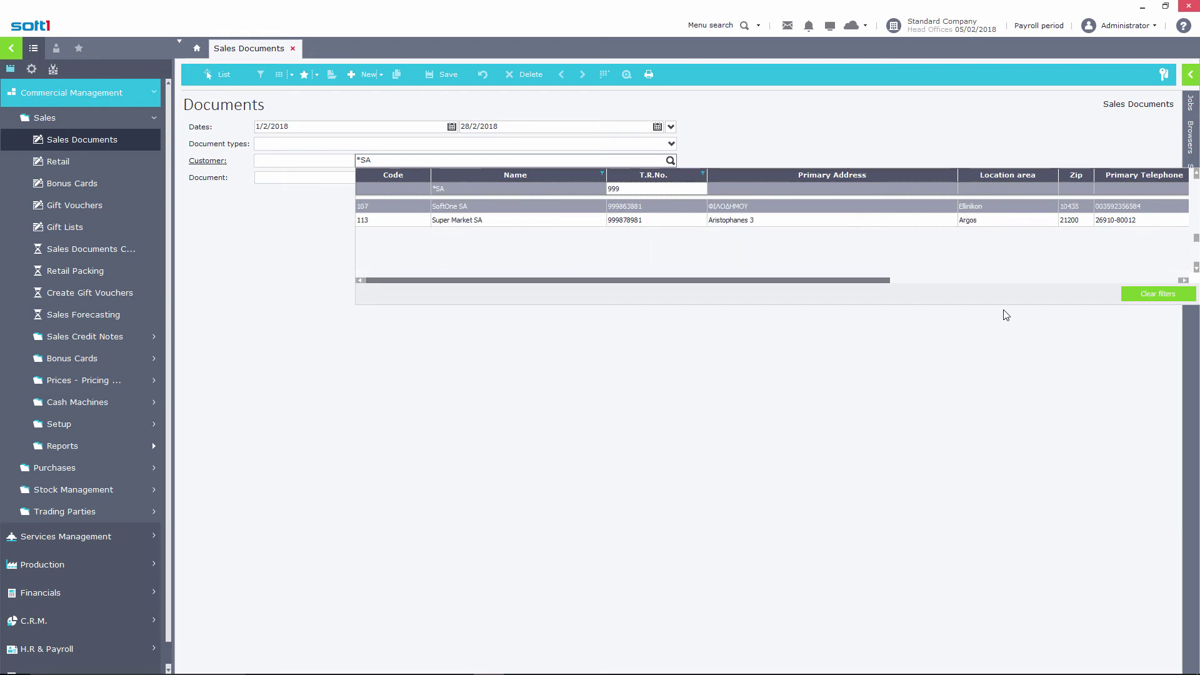
click(1146, 296)
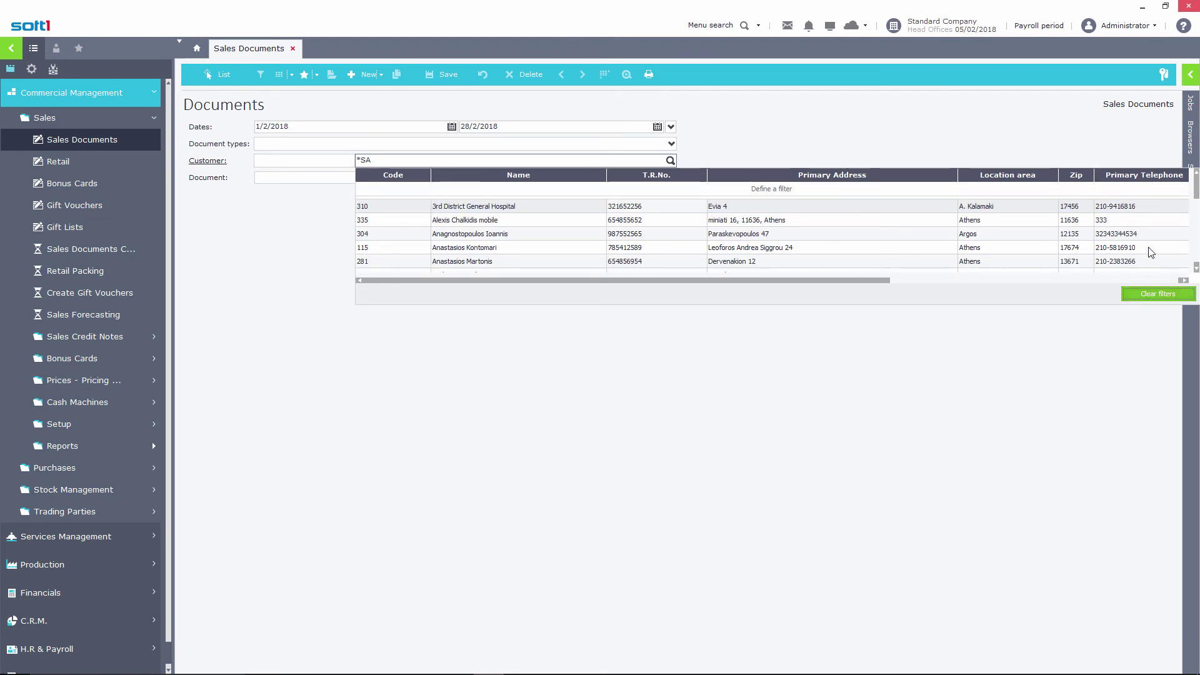
click(1153, 26)
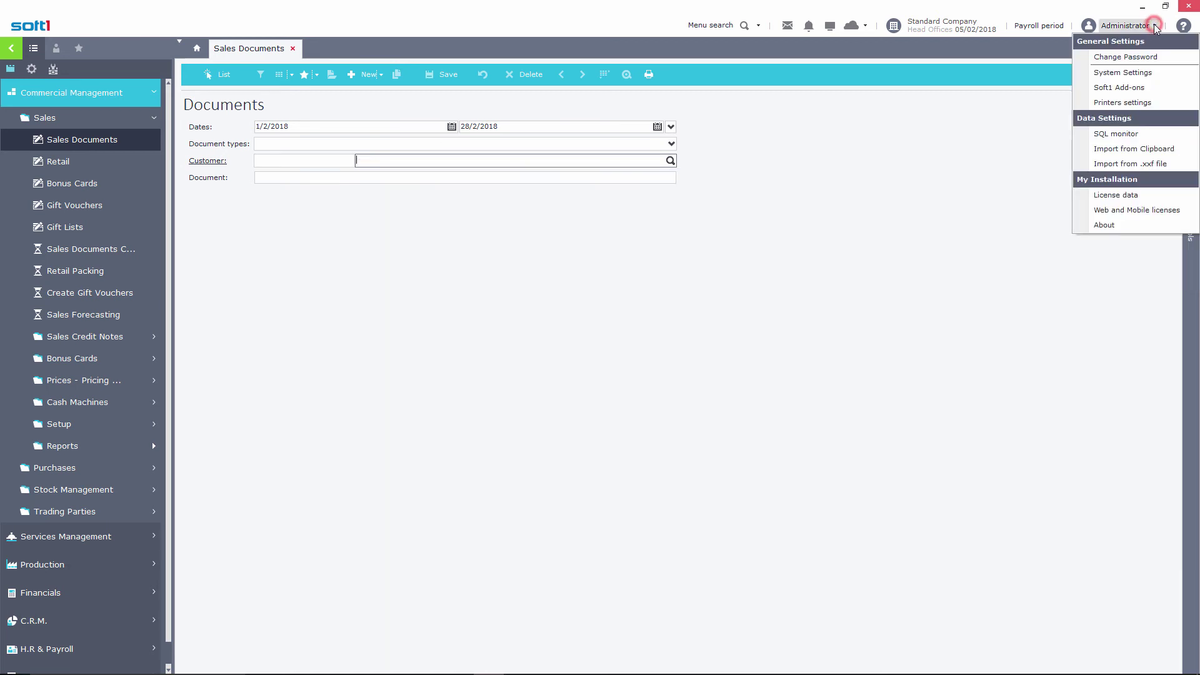
click(1141, 75)
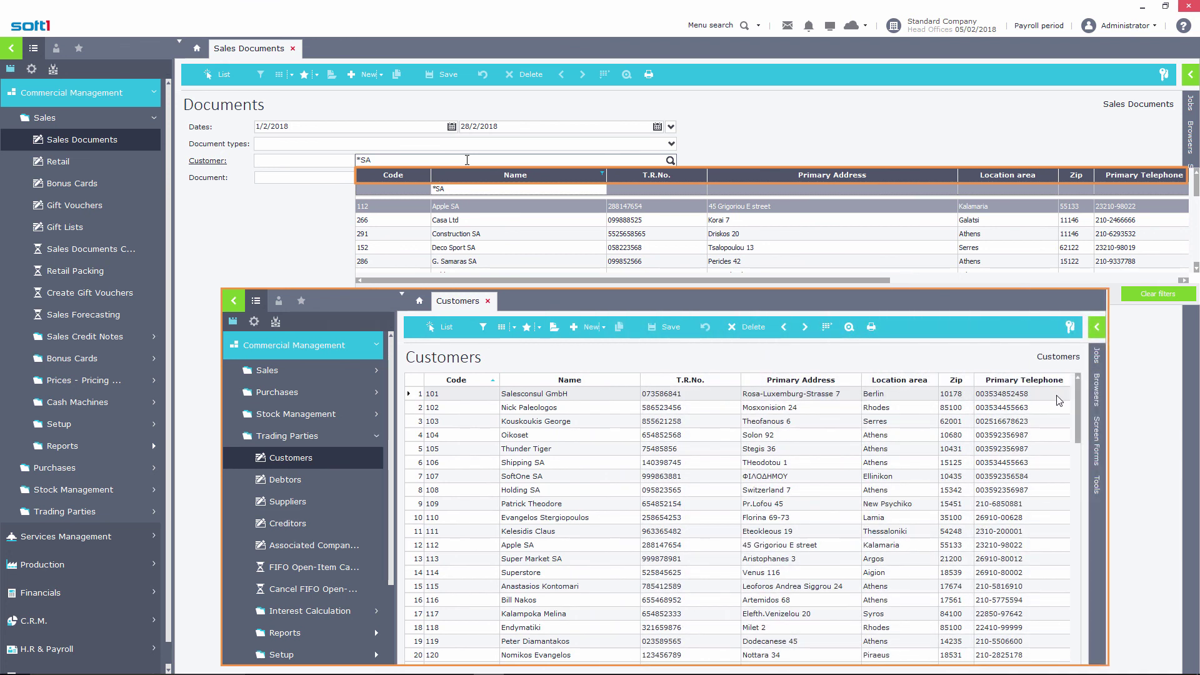
click(1097, 392)
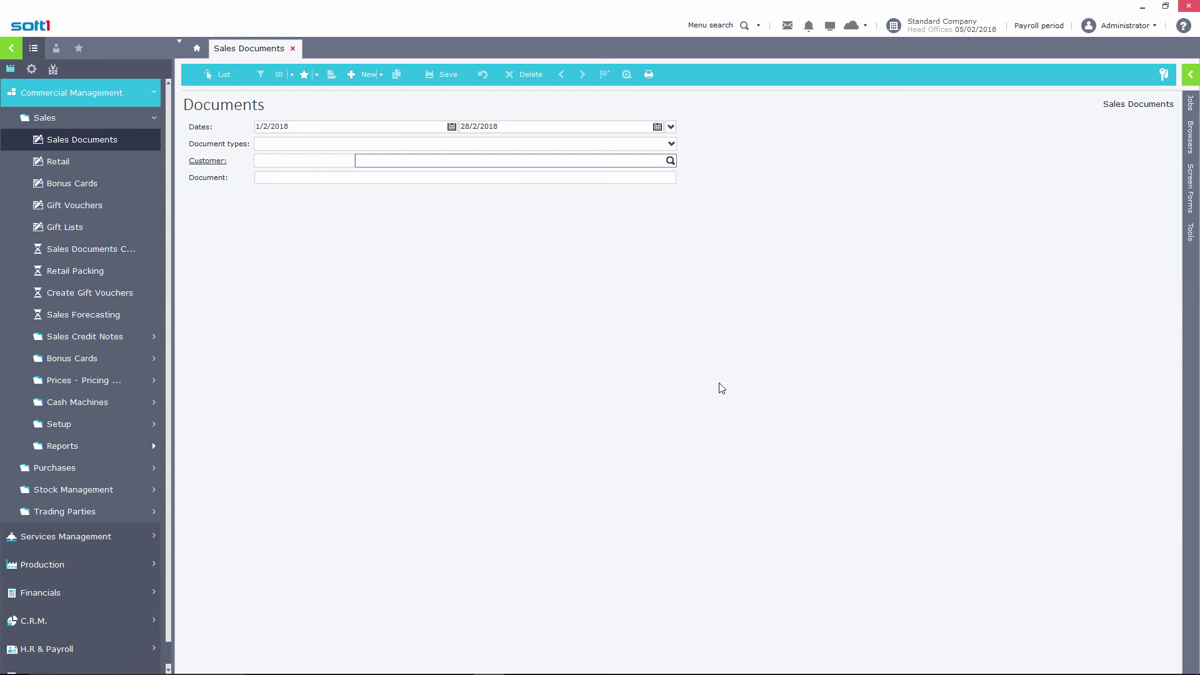
View the BonusCard-International Accounting Category customer preselection, then close it without choosing anyone
click(670, 160)
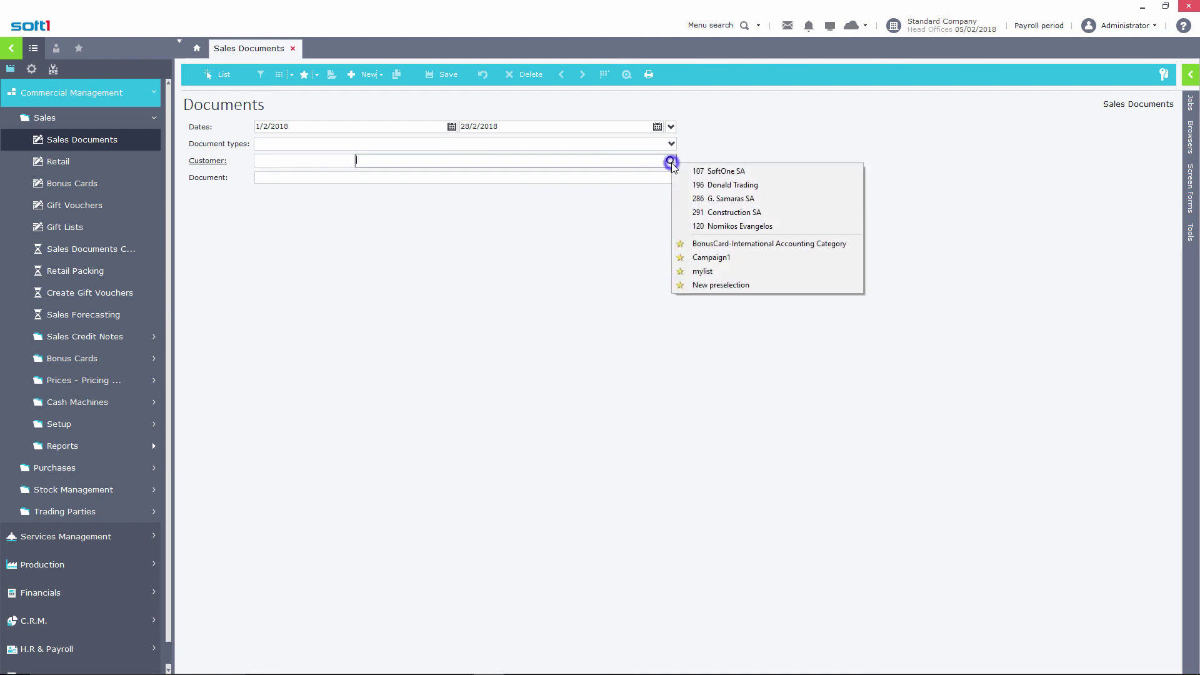
click(740, 245)
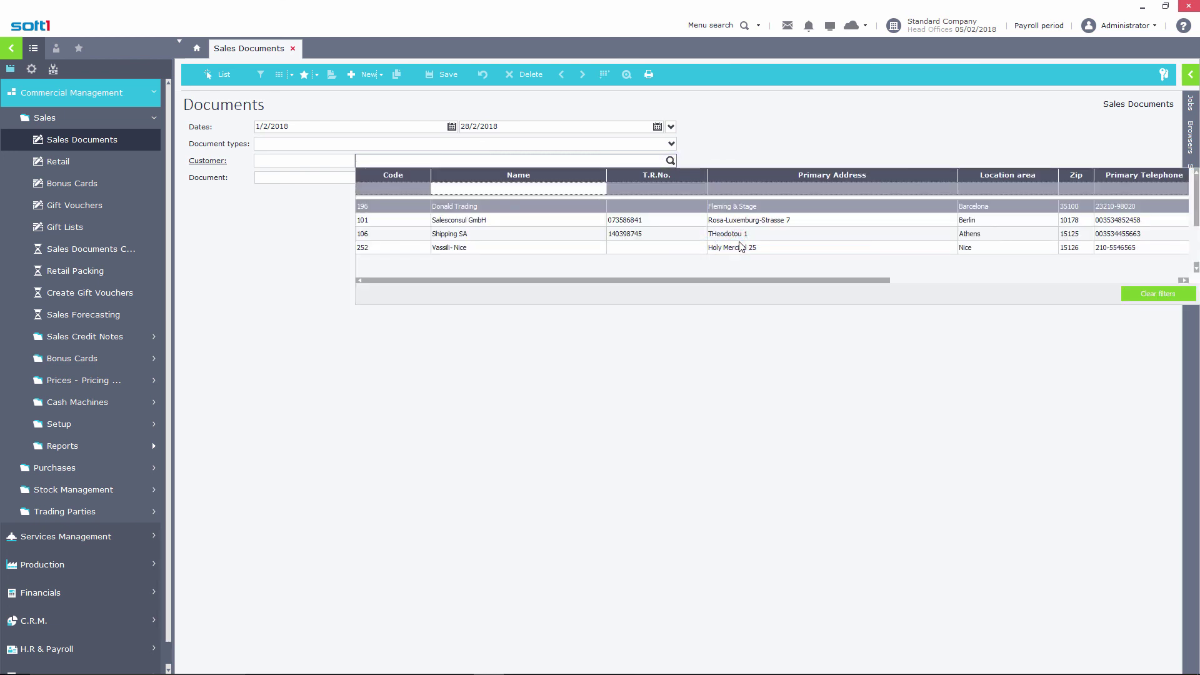
key(Escape)
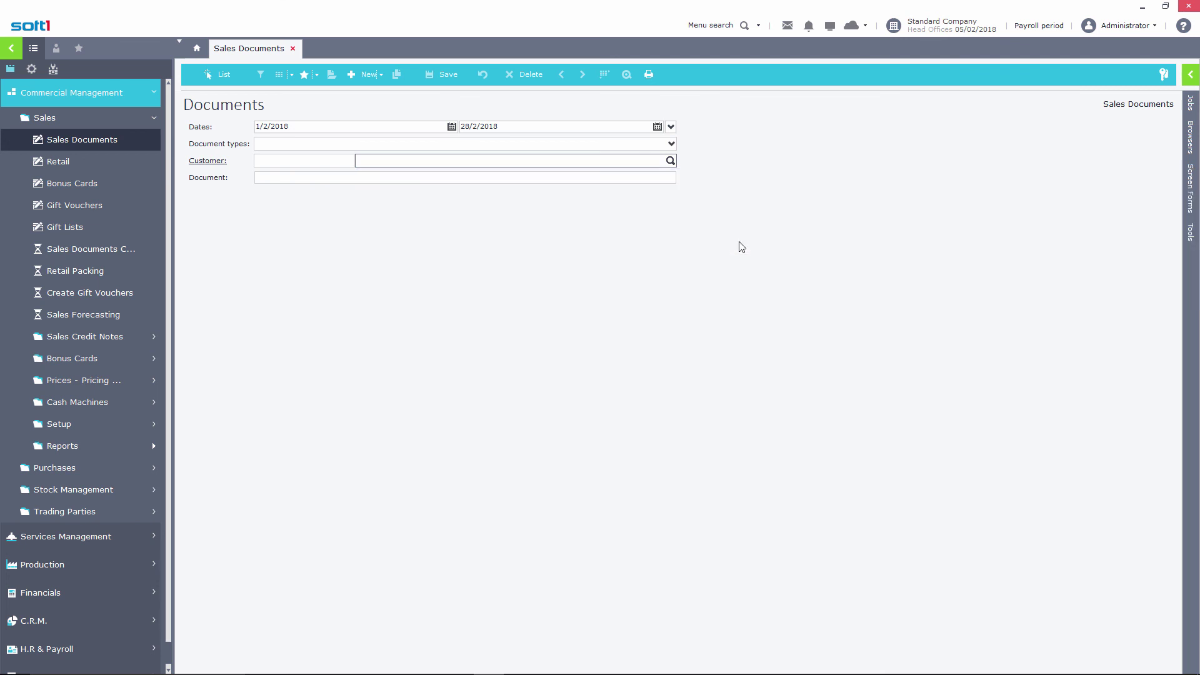
Create a new sales order for customer SoftOne SA, found by searching SOF, and move to the first item line
click(360, 77)
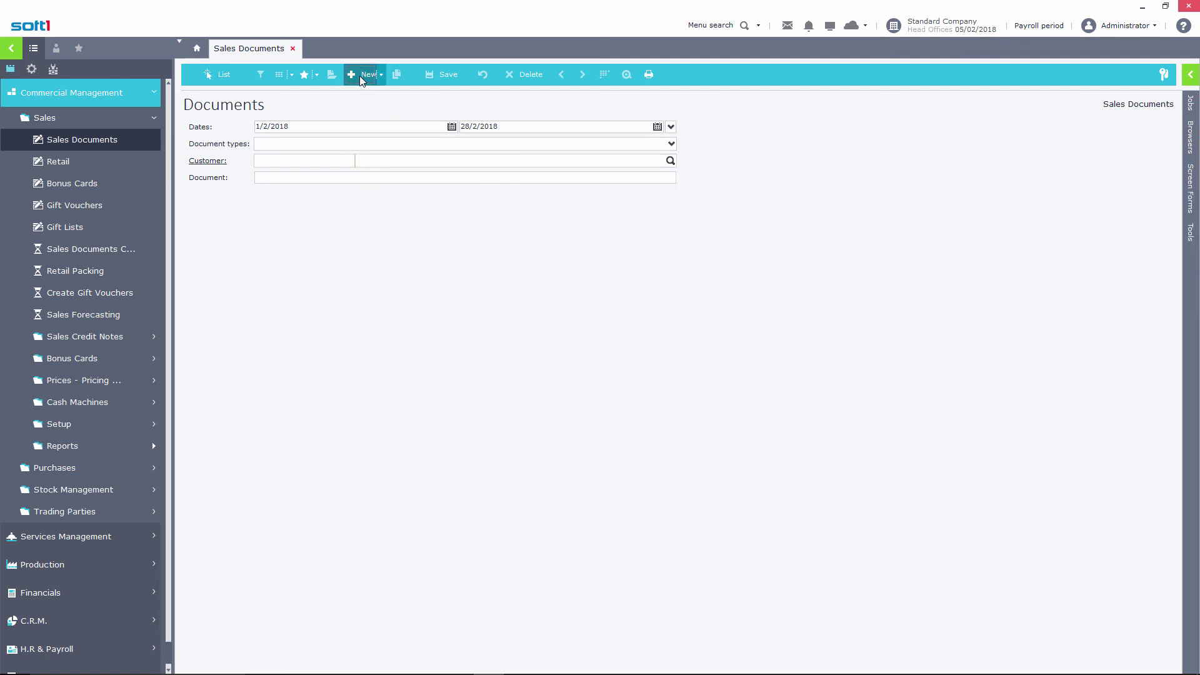
click(372, 188)
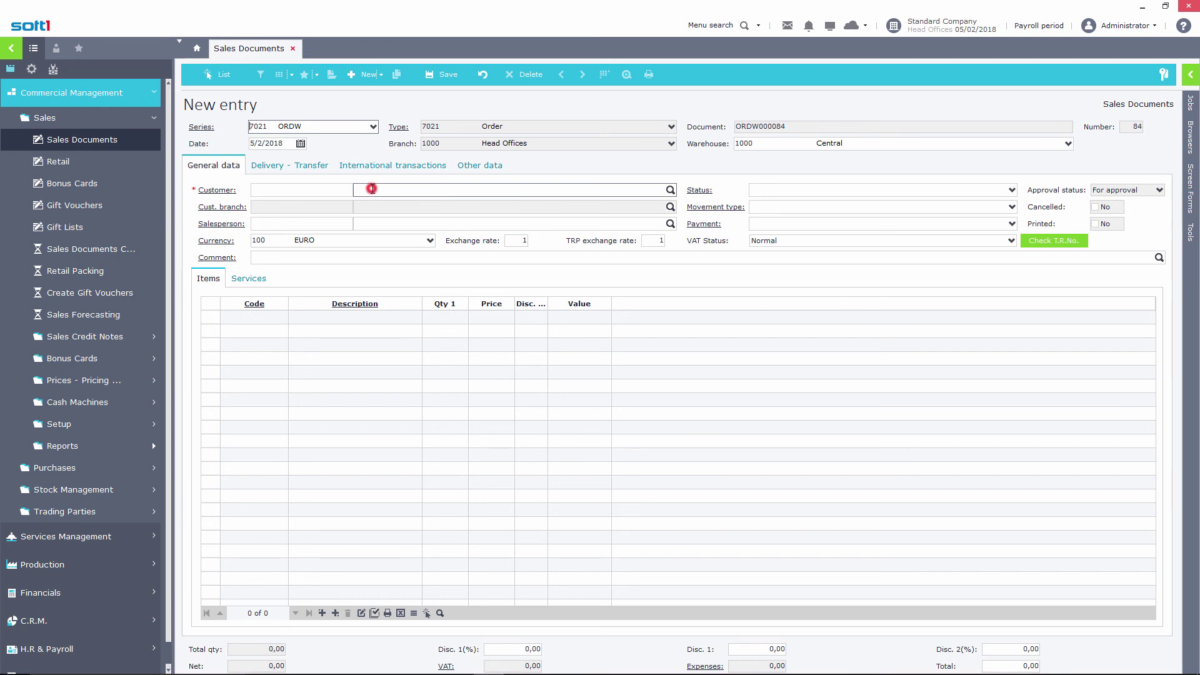
text(SOF)
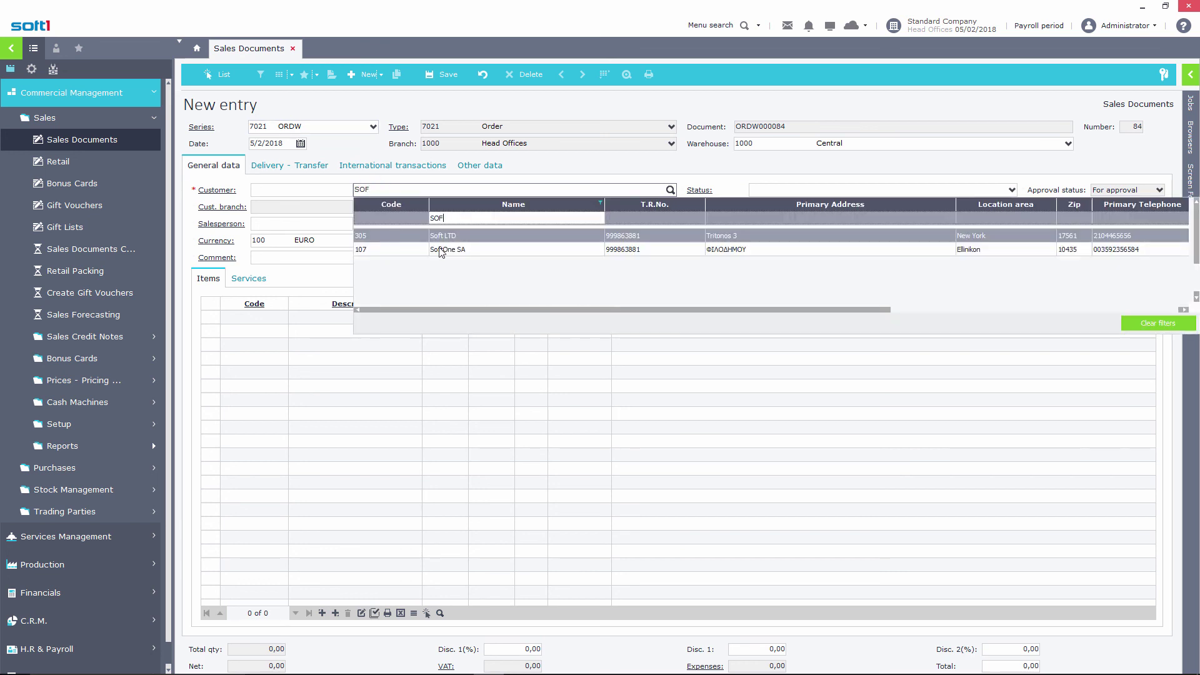
click(455, 248)
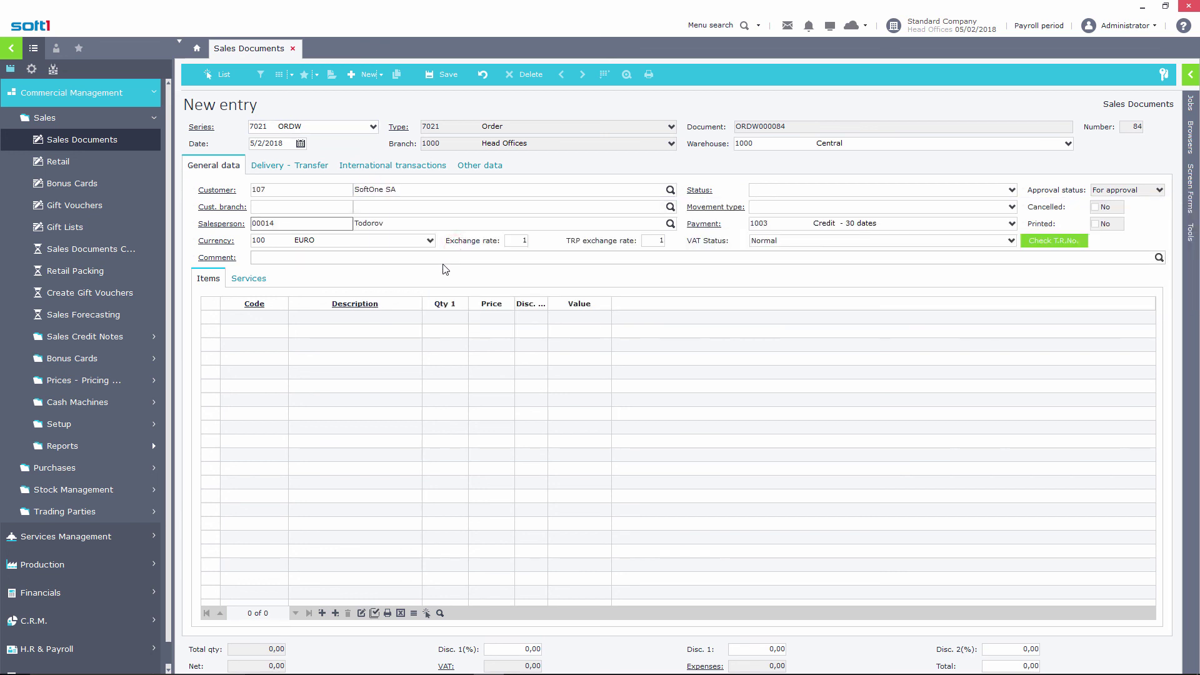
click(264, 318)
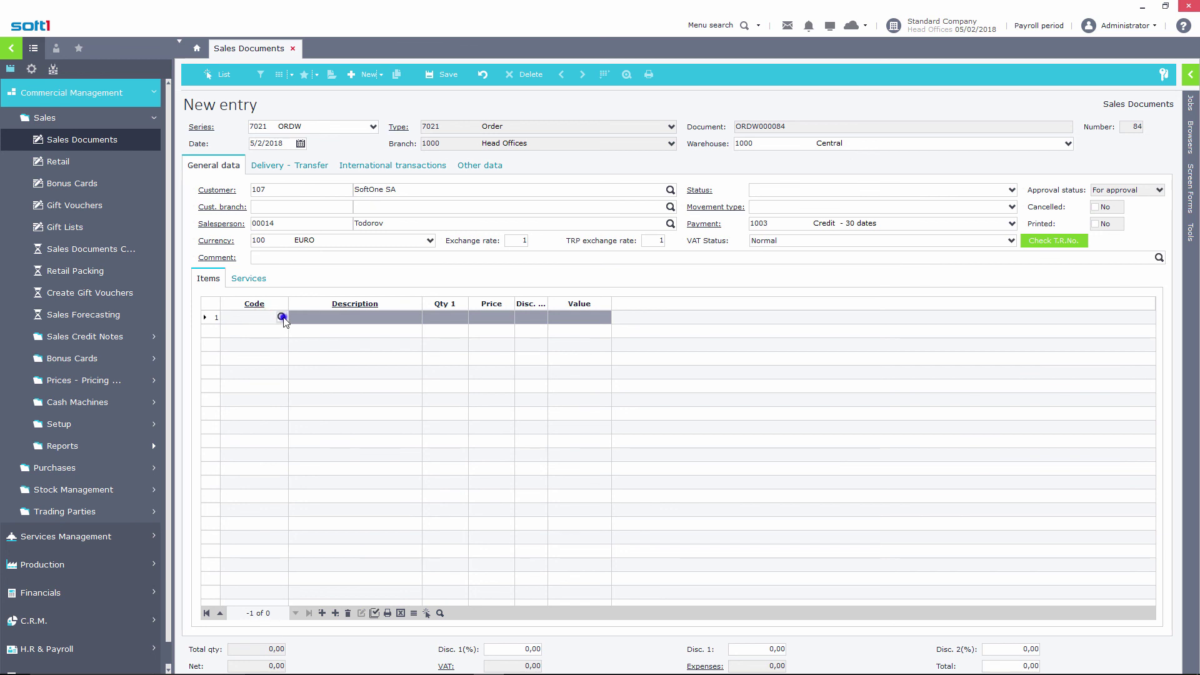